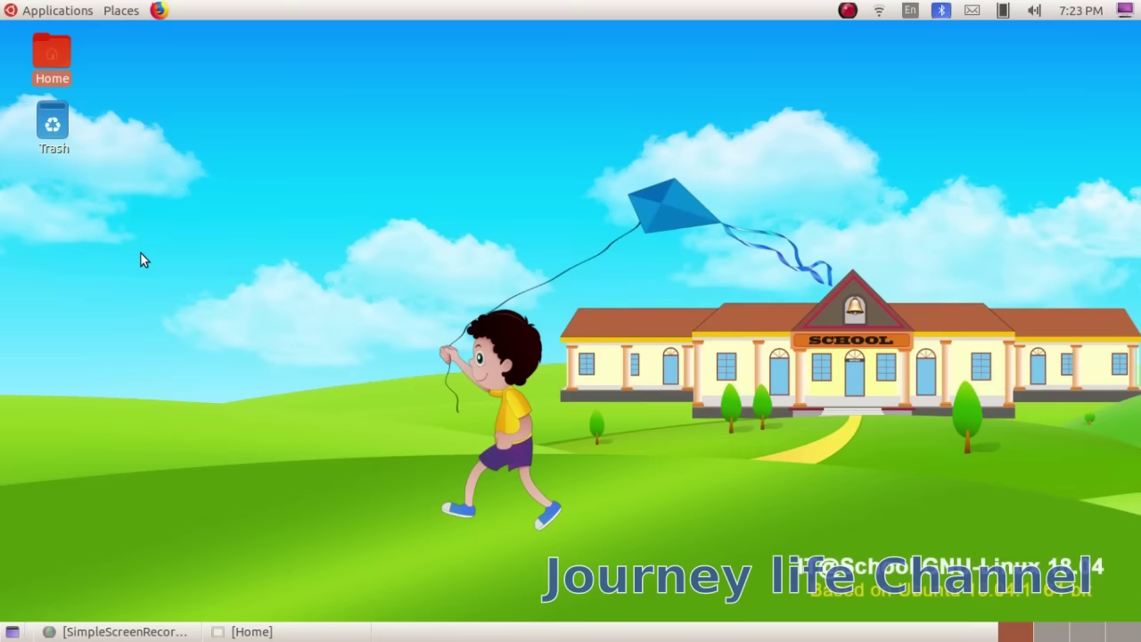
Browse from the Home folder to school resources › Standard_9 › images, then close the file manager.
double_click(57, 58)
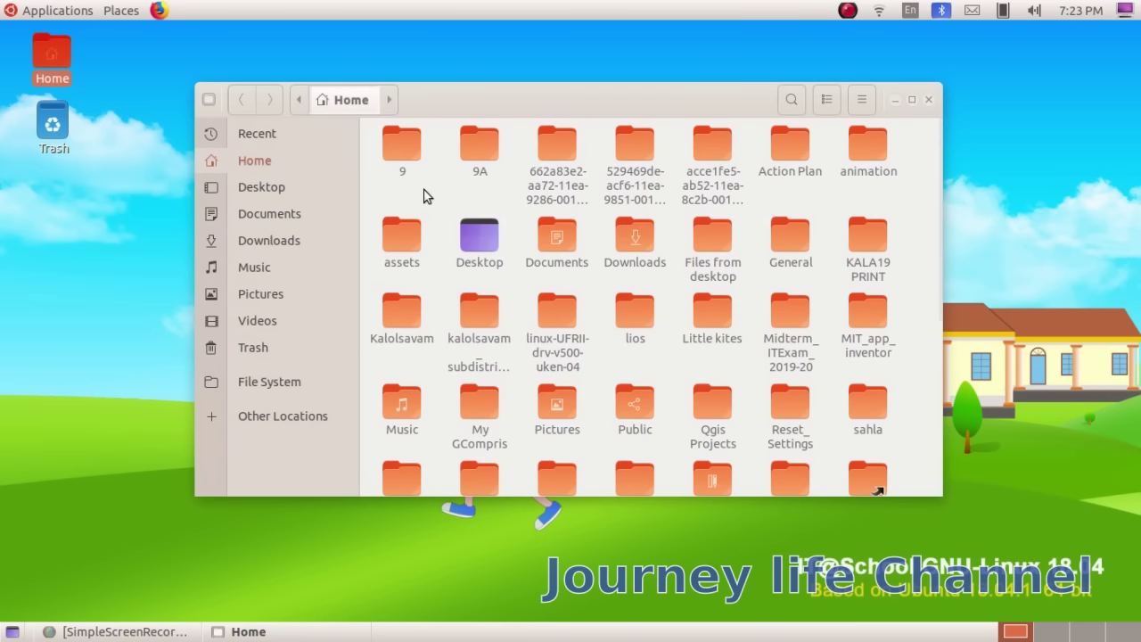
left_click(447, 214)
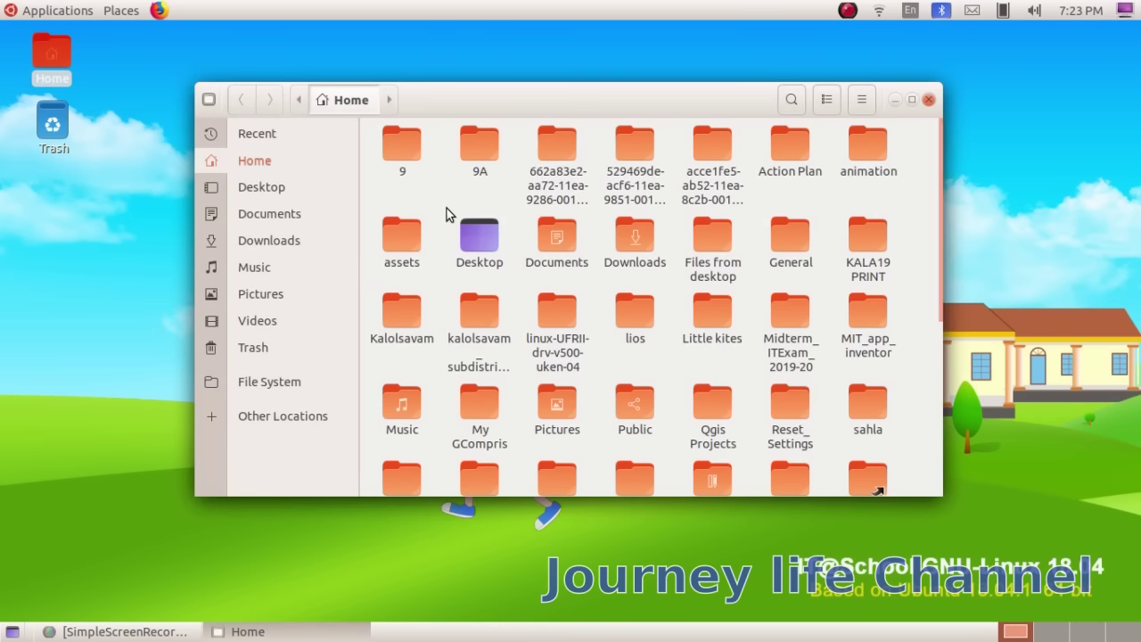
type("s")
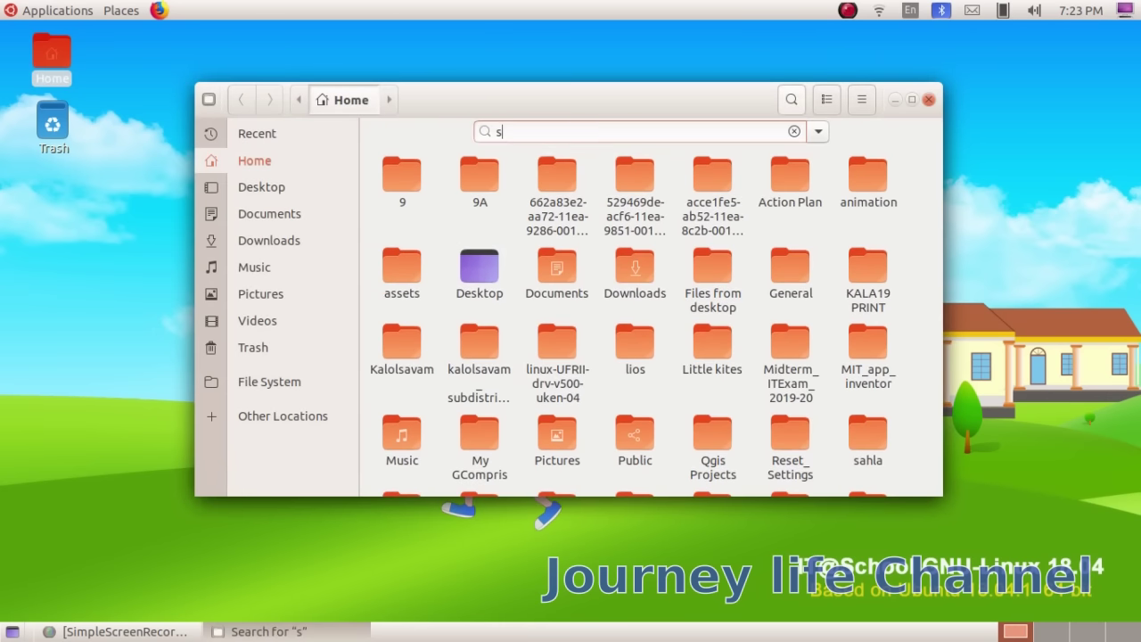
type("ch")
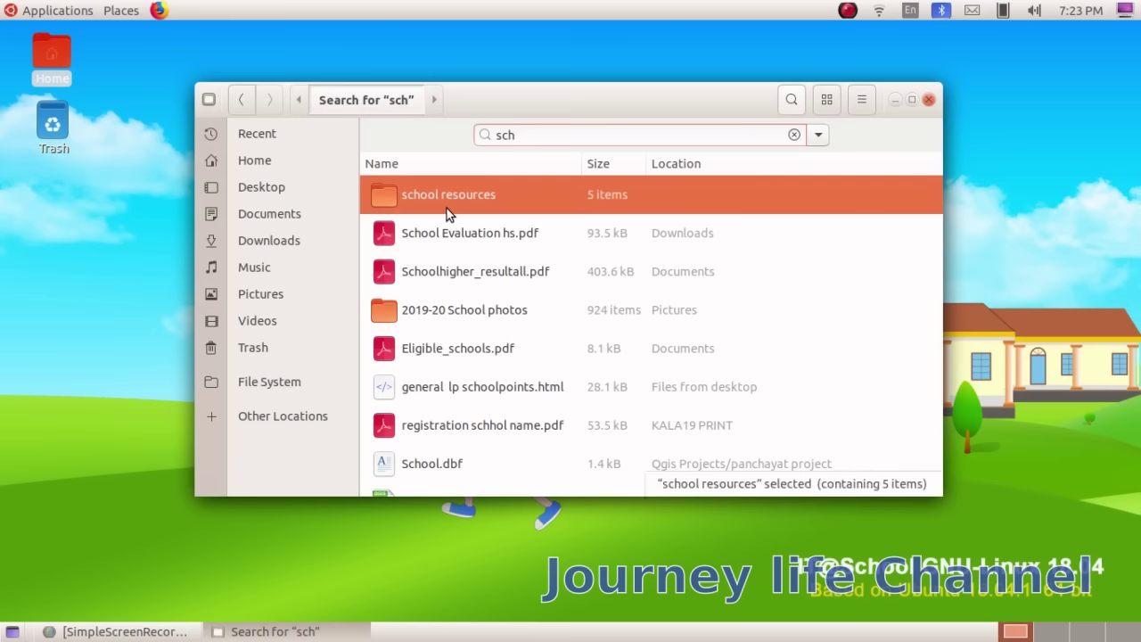
key("Return")
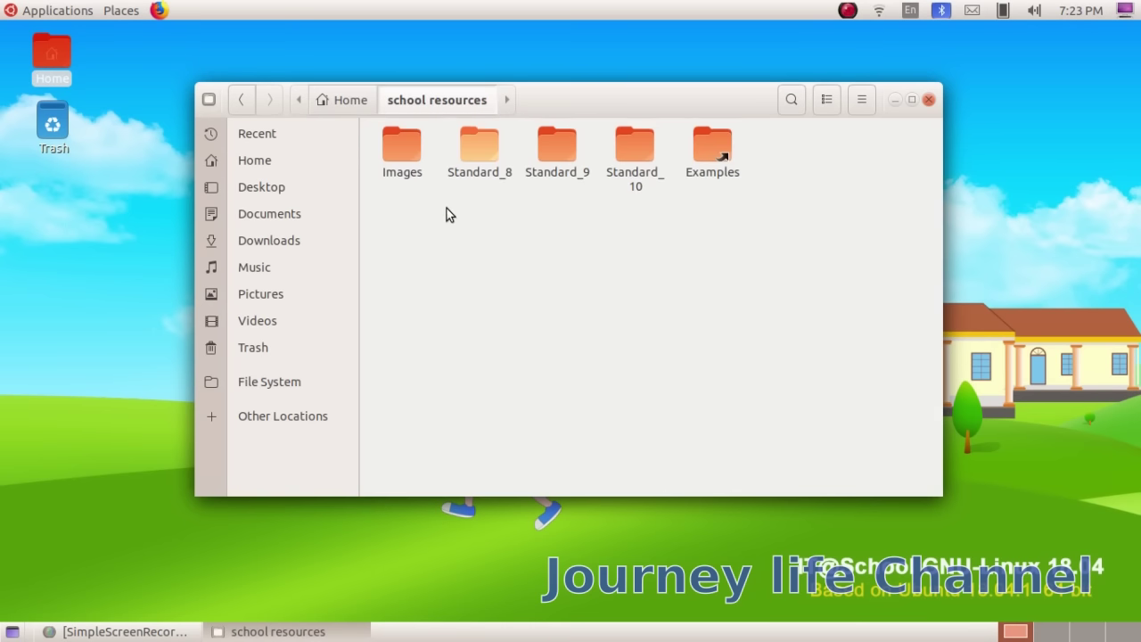
left_click(564, 156)
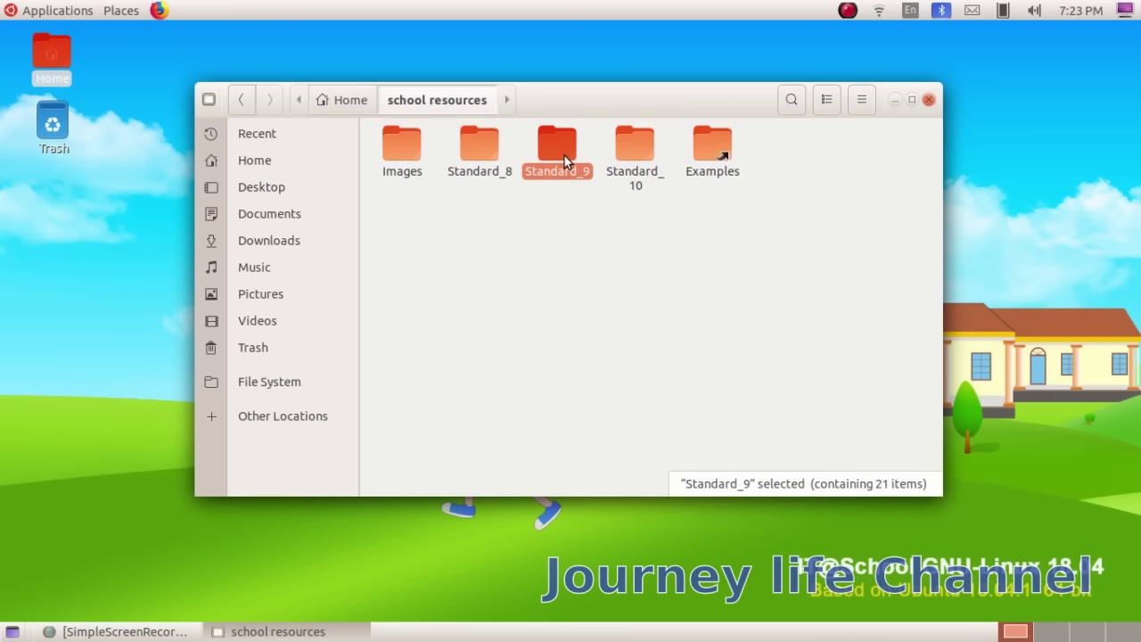
double_click(563, 154)
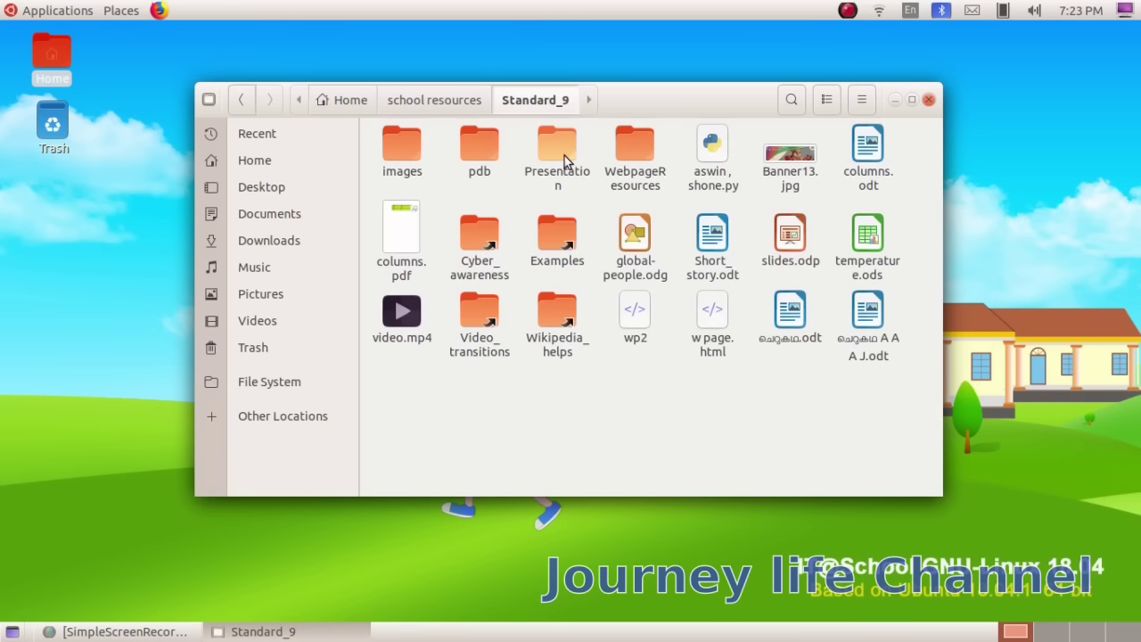
double_click(385, 151)
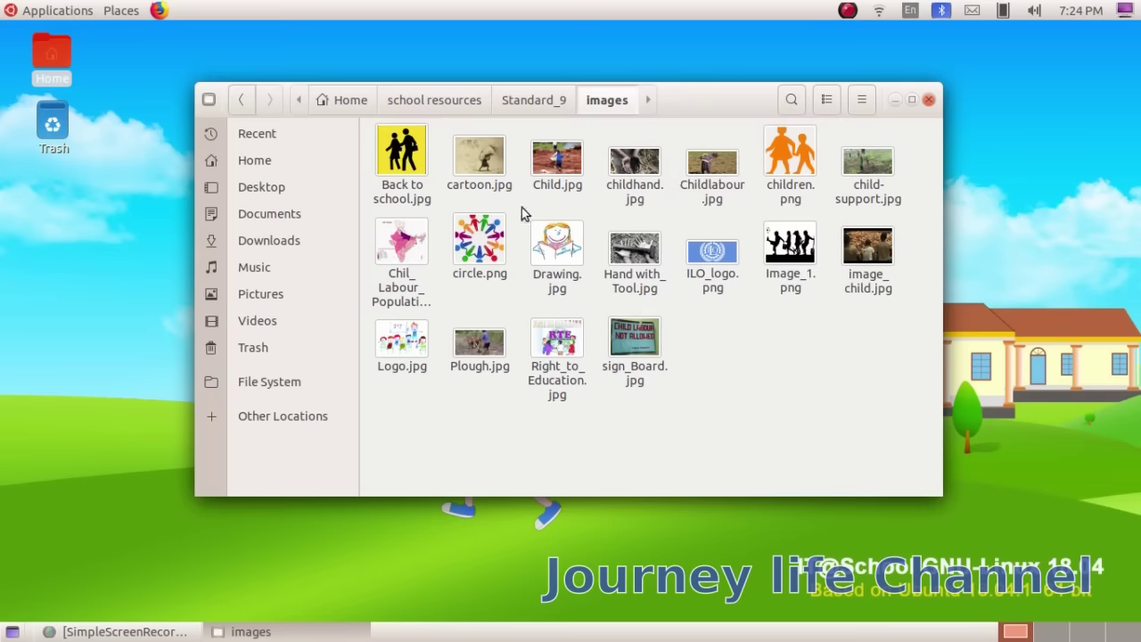
left_click(928, 99)
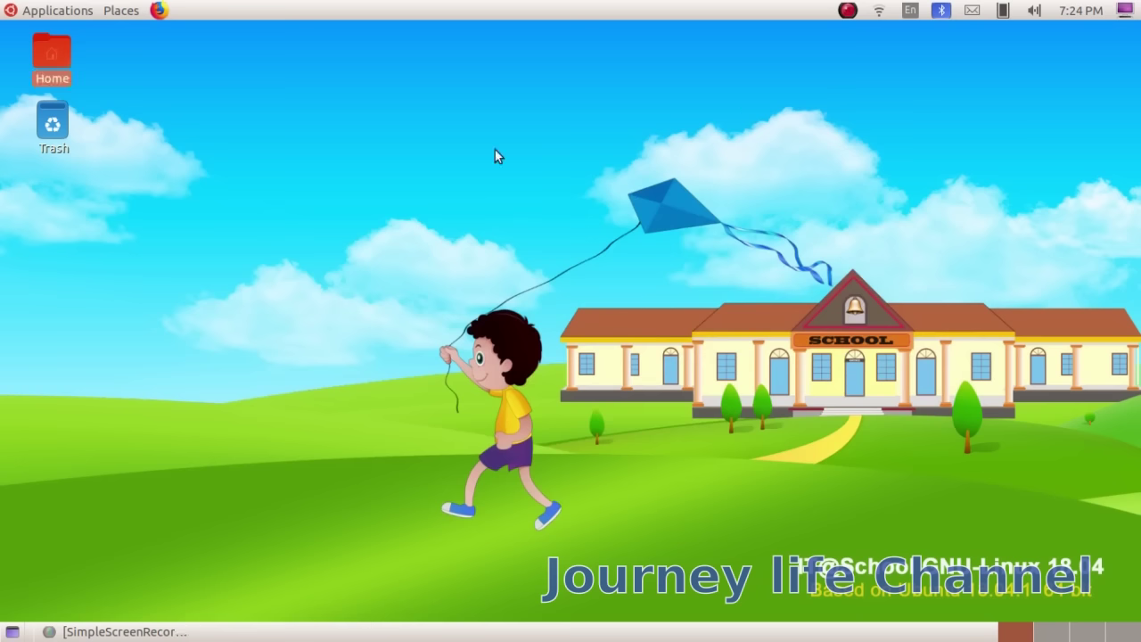
Launch GNU Image Manipulation Program from the Applications › Graphics menu.
left_click(44, 18)
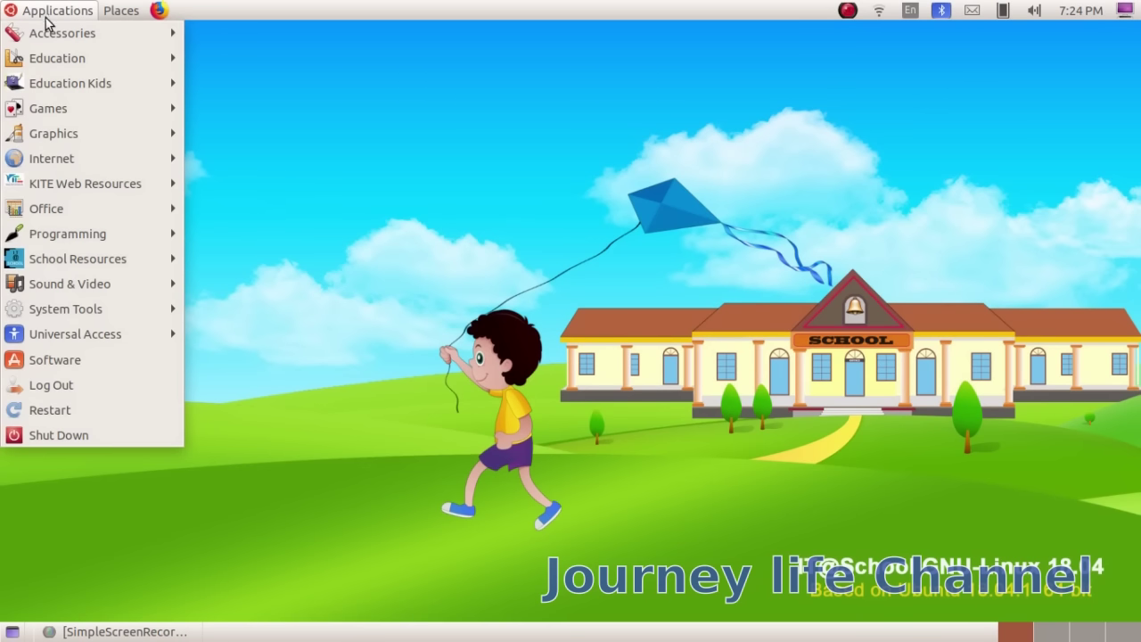
mouse_move(60, 136)
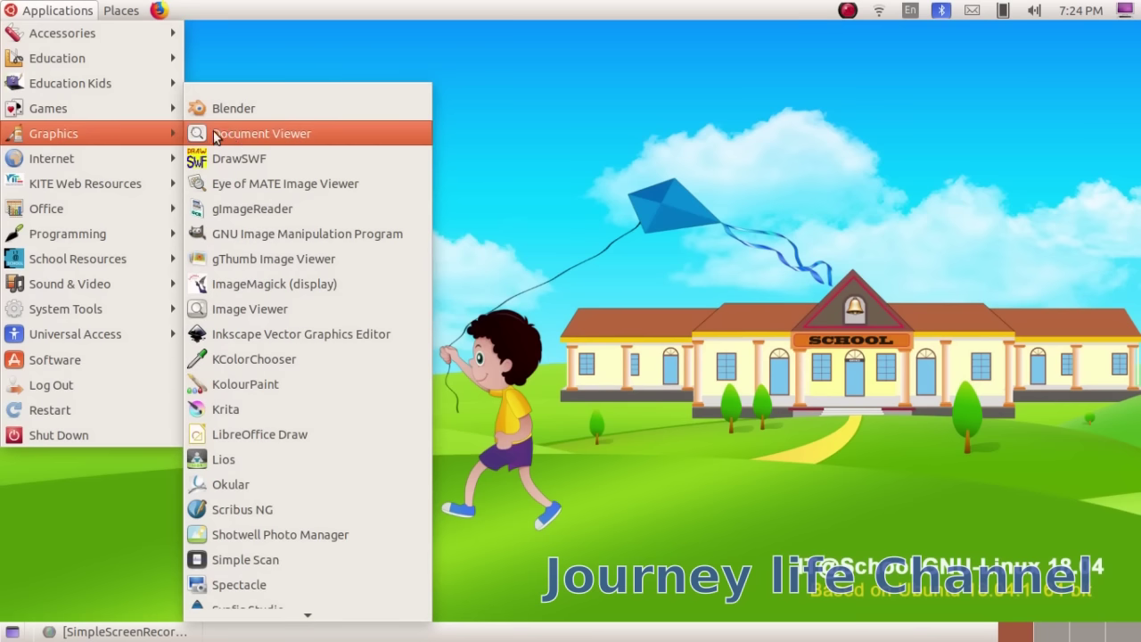
left_click(268, 234)
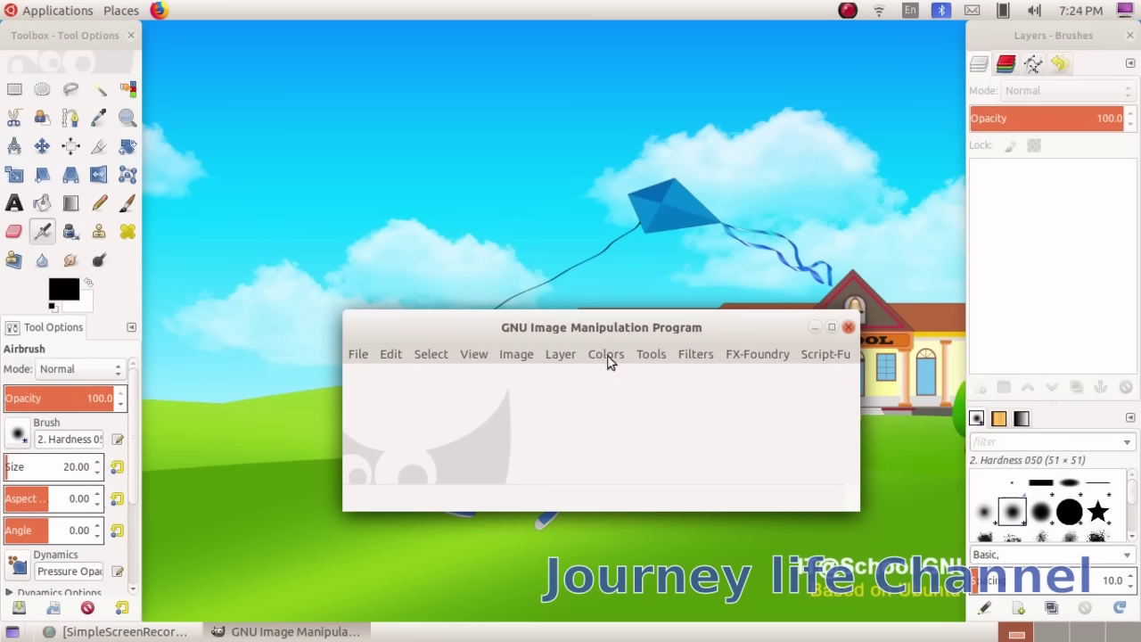
Switch GIMP to Single-Window Mode and maximize its window to fill the screen.
left_click(830, 327)
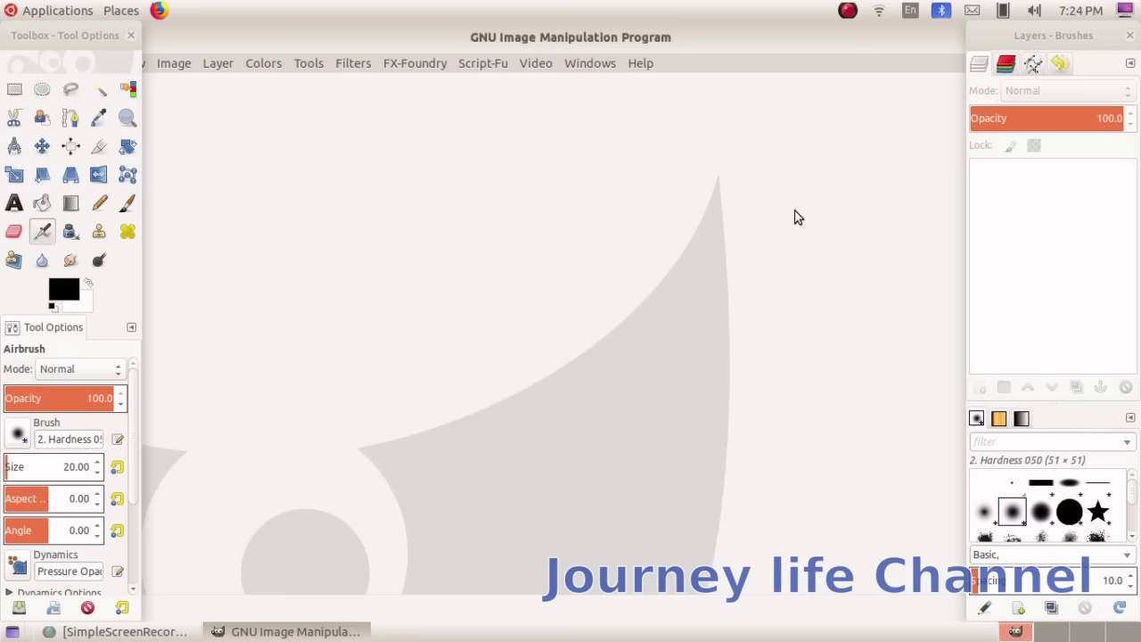
left_click(592, 64)
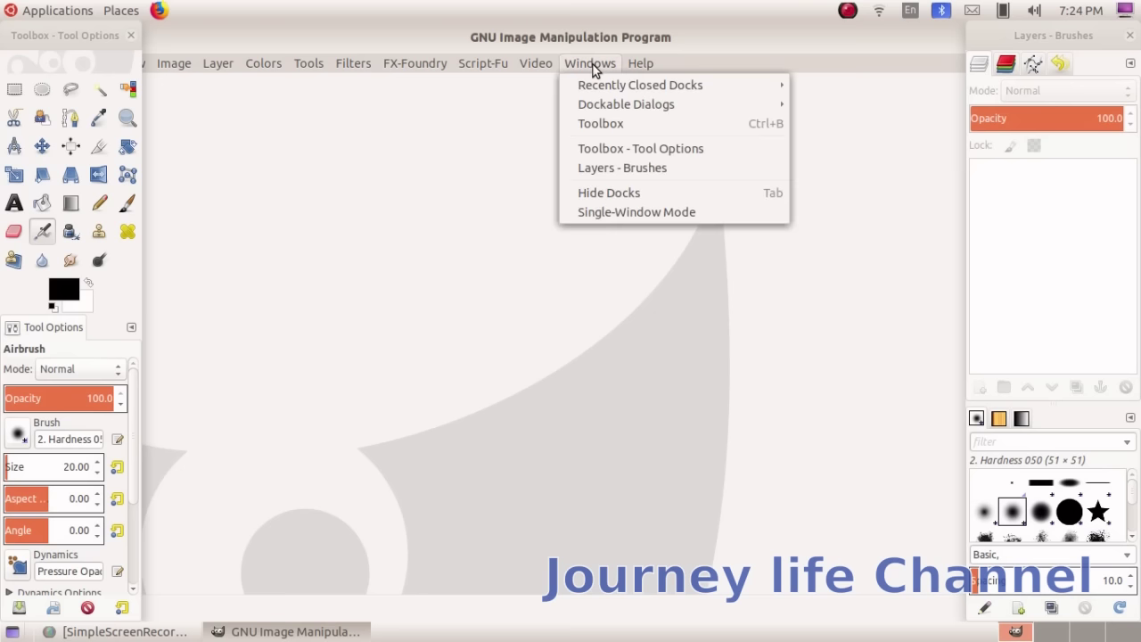
left_click(608, 211)
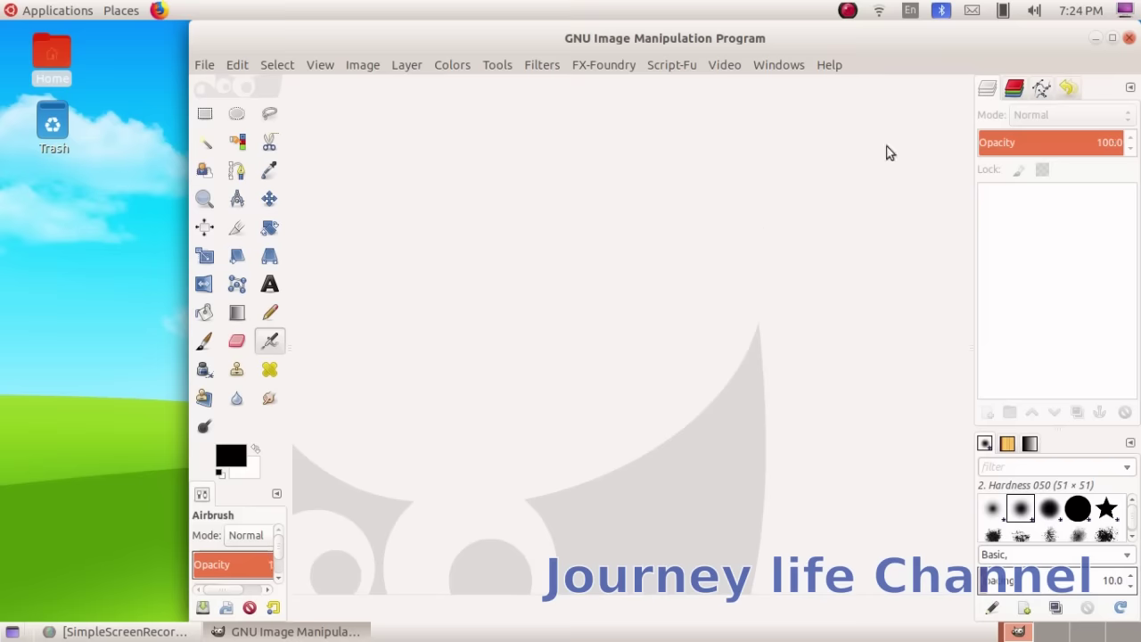
left_click(1112, 39)
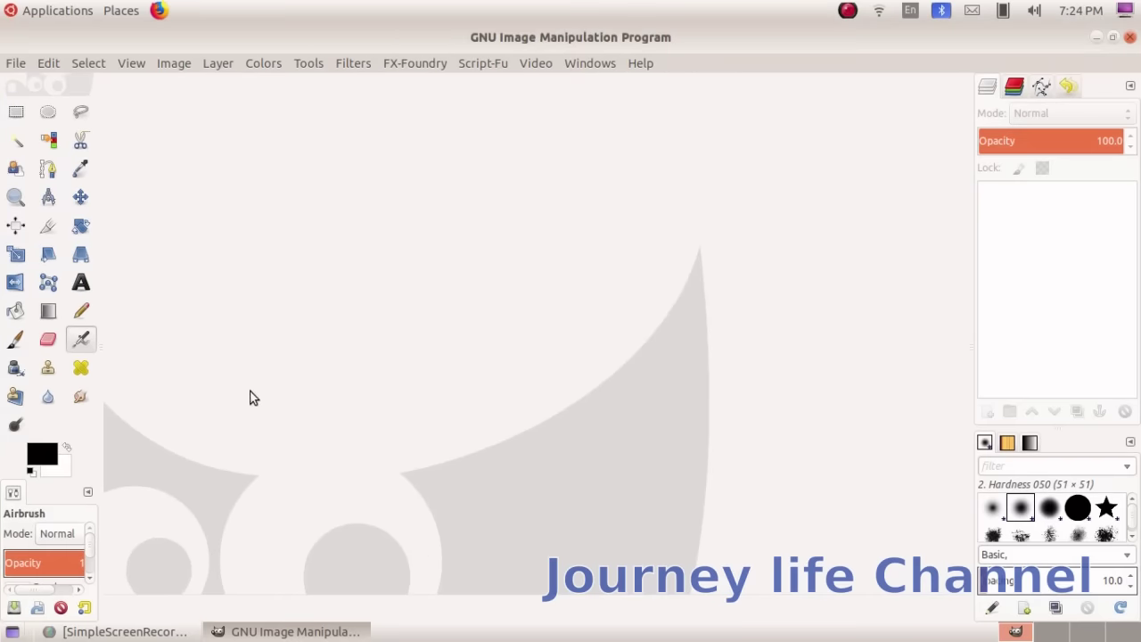
Create a new 2480×3508 image from the A4 (300ppi) template.
left_click(18, 67)
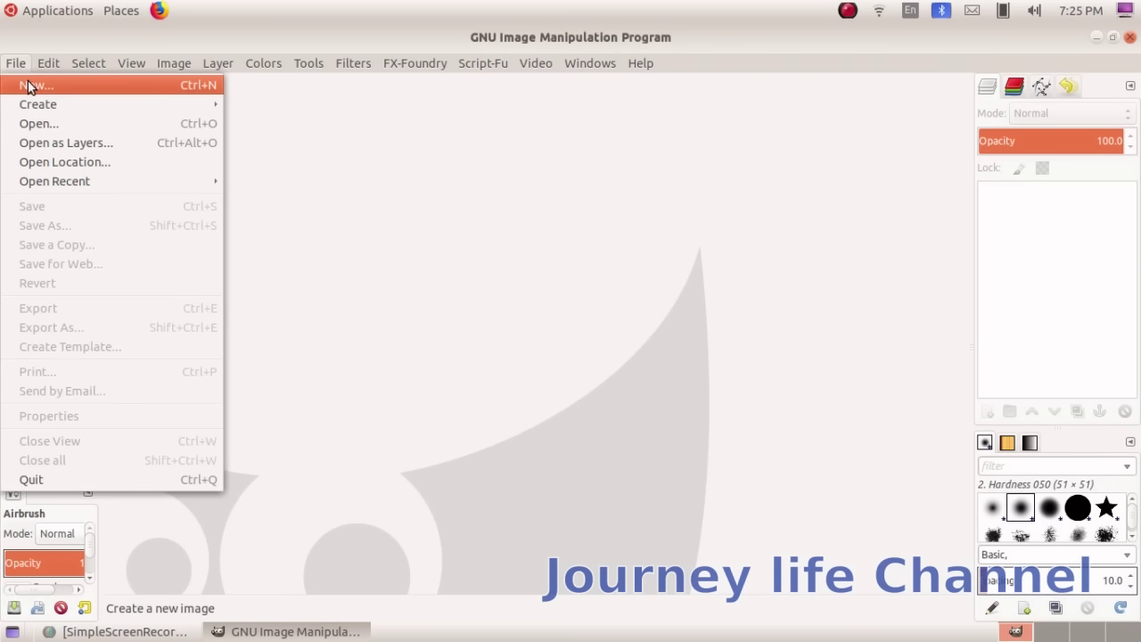
left_click(30, 85)
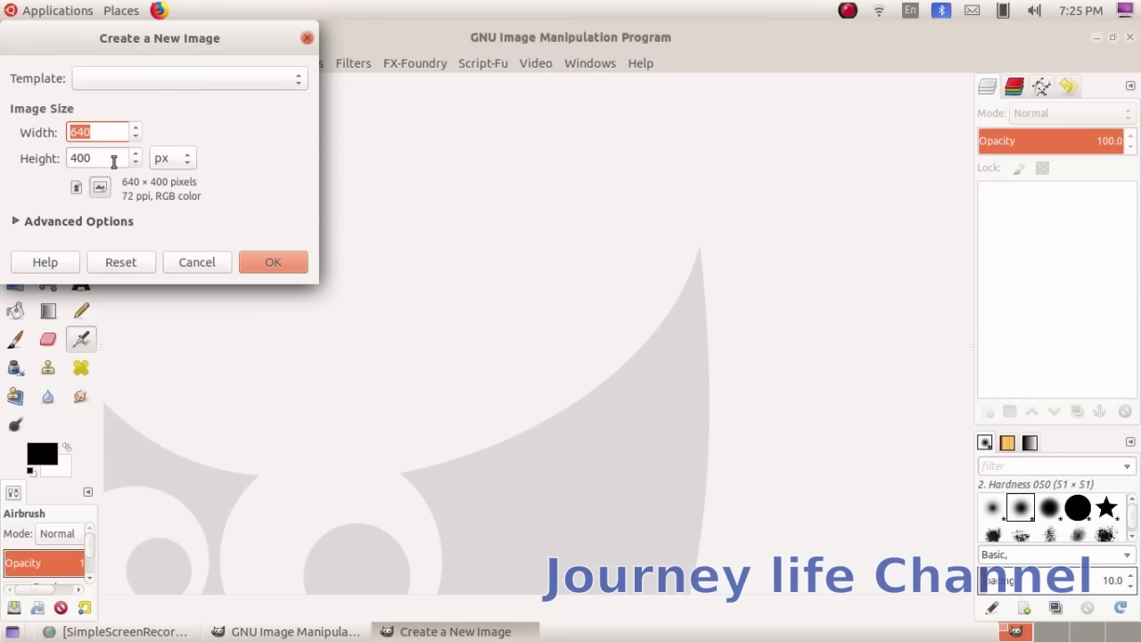
left_click(135, 79)
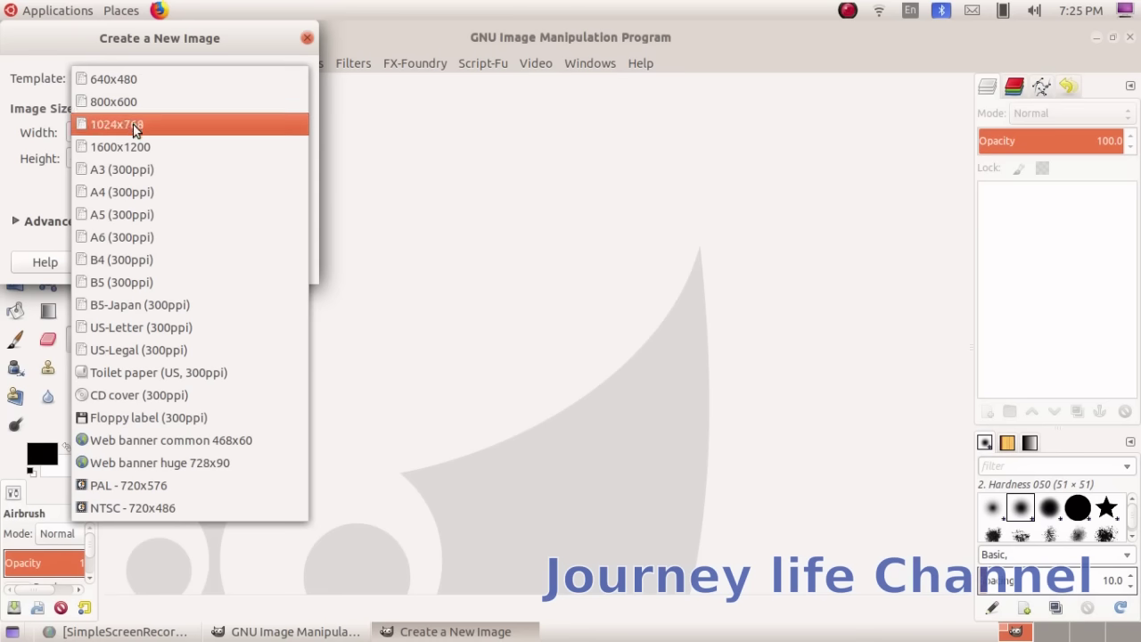
left_click(105, 205)
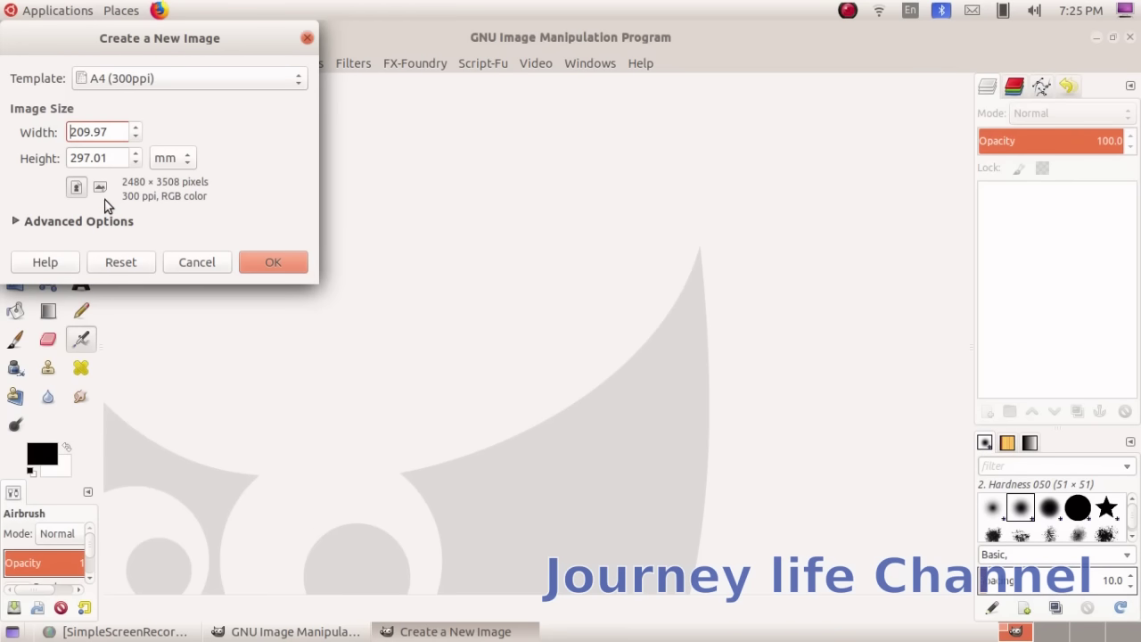
left_click(252, 262)
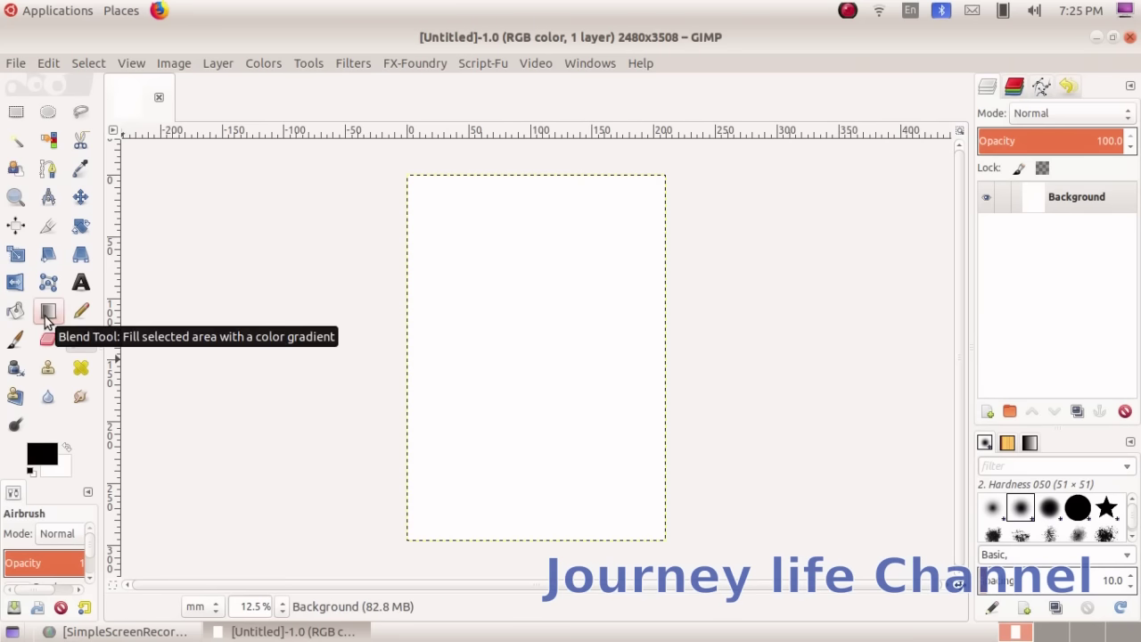
Set the foreground colour to a saturated blue (hue 243) and the background to bright red (ec0808).
left_click(42, 454)
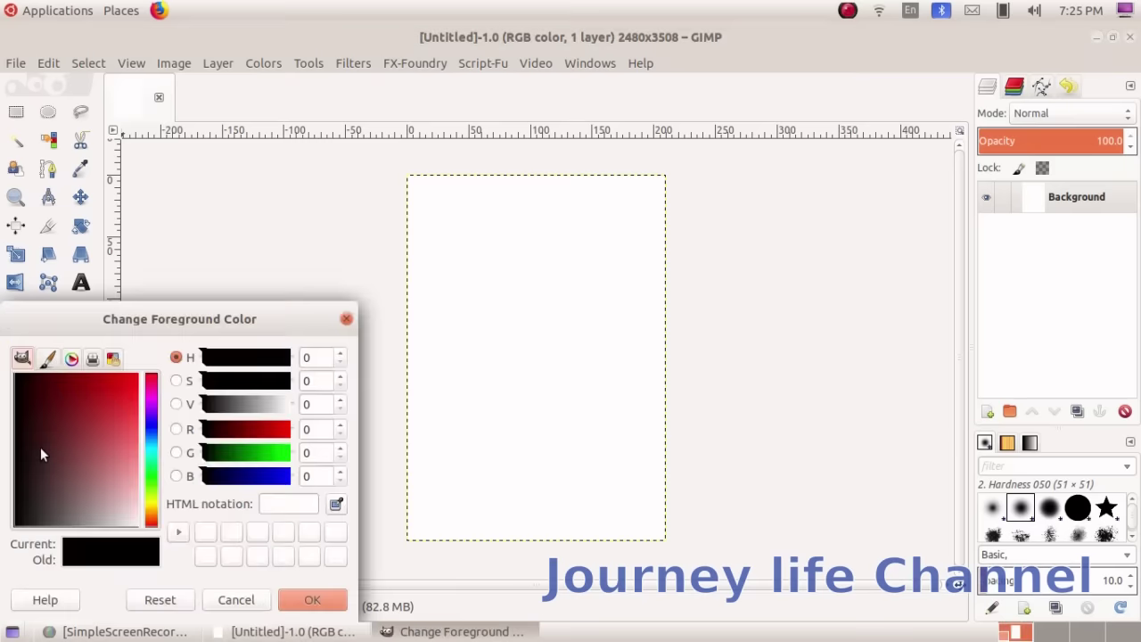
left_click(154, 429)
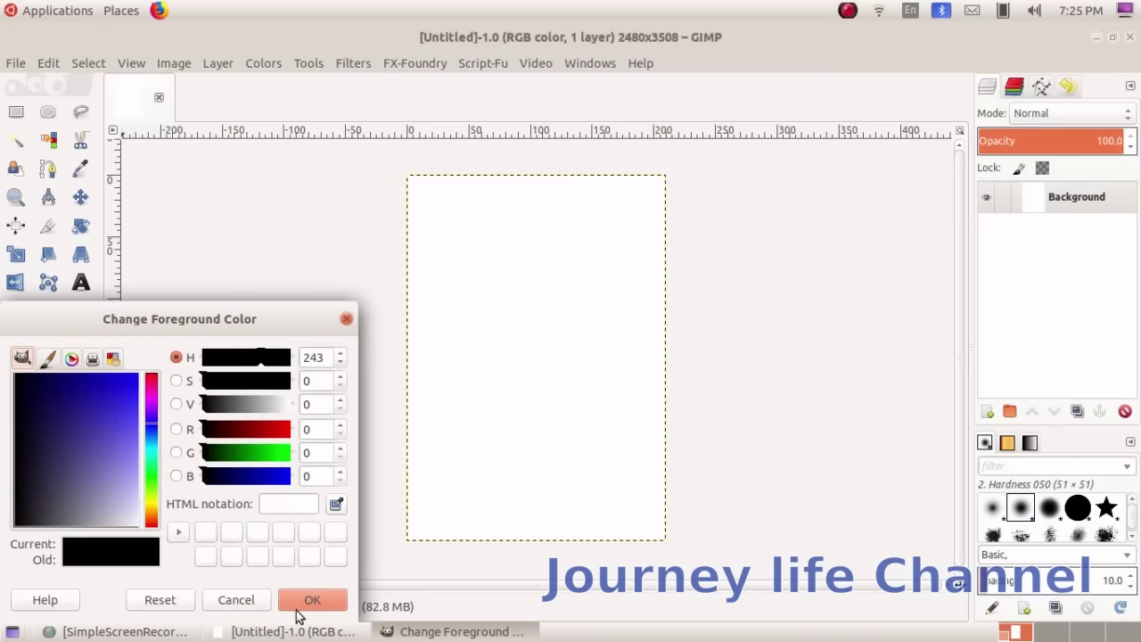
left_click(123, 379)
left_click(307, 603)
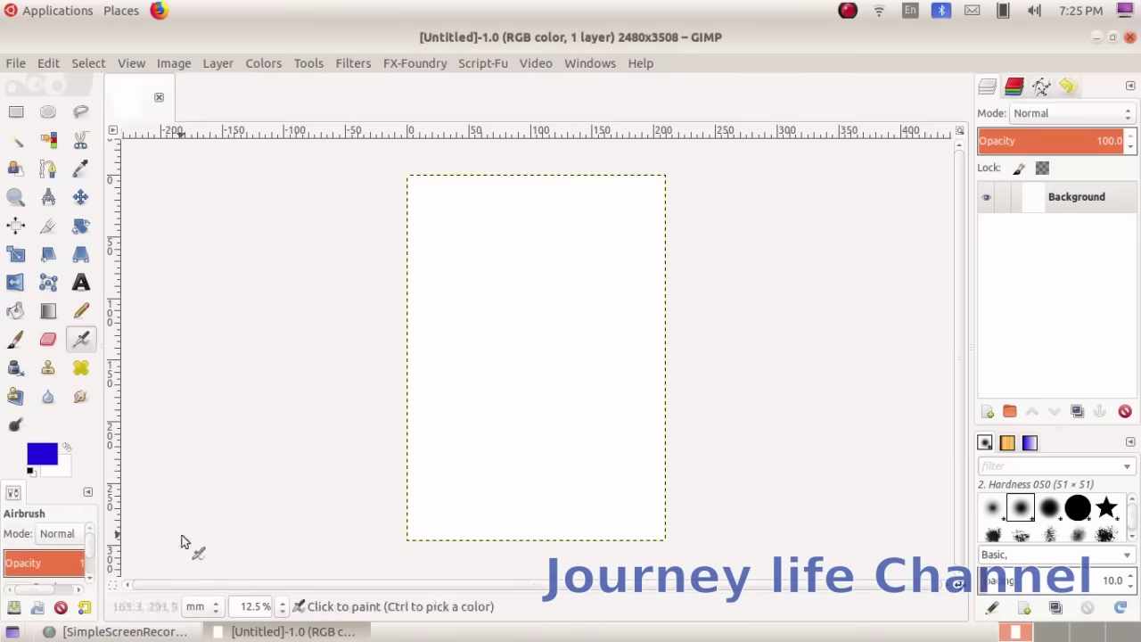
left_click(64, 472)
left_click(128, 377)
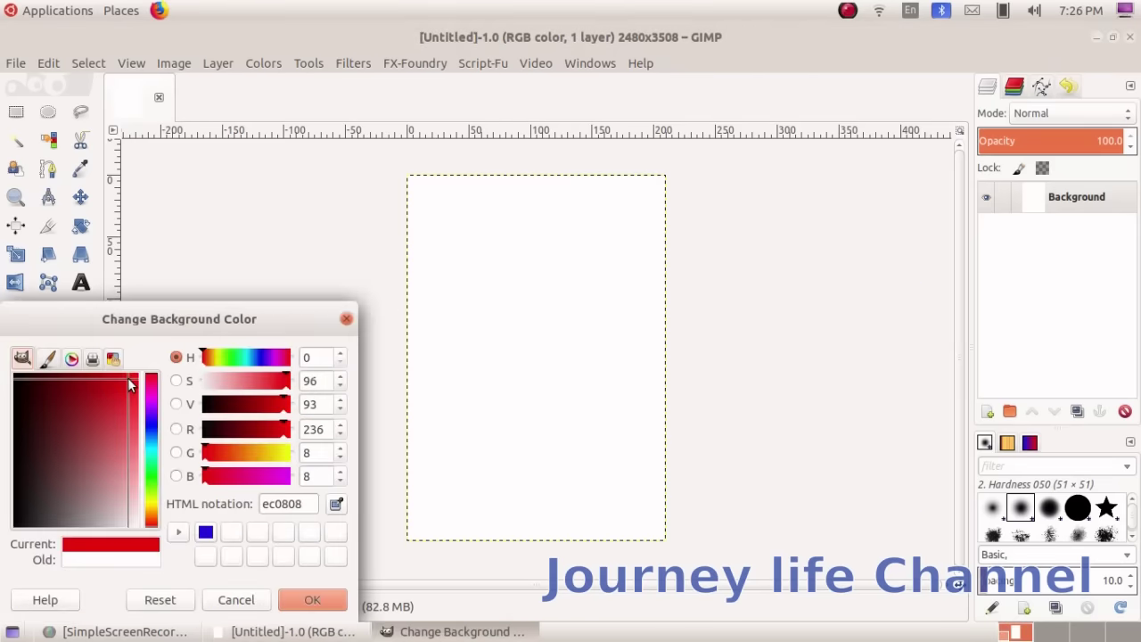
left_click(310, 600)
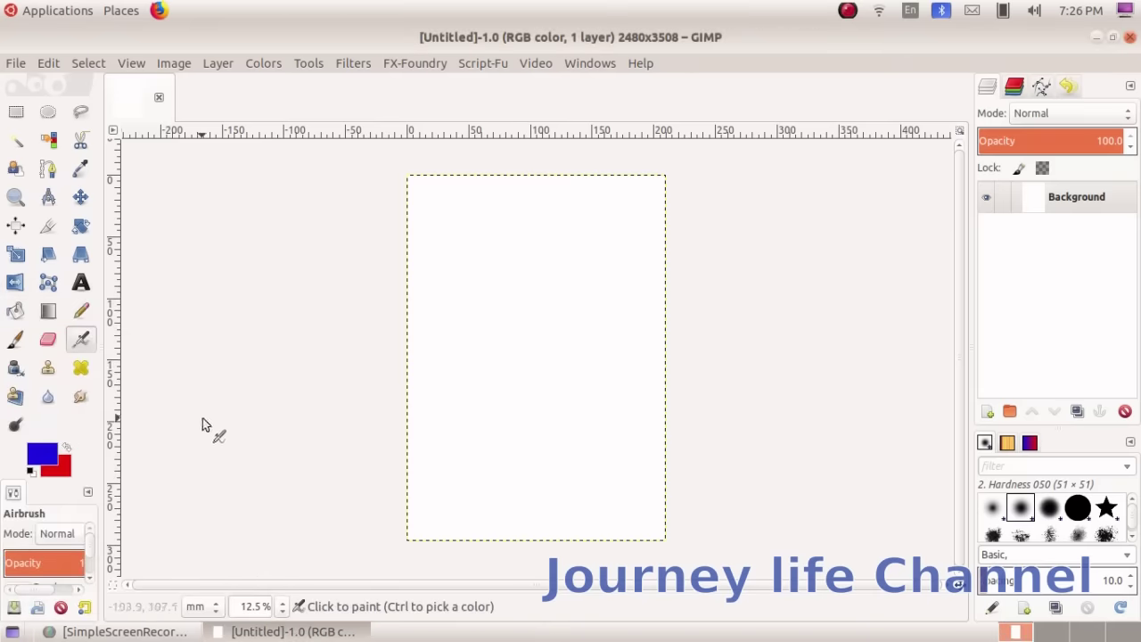
Fill the canvas with a blue-to-red Blend gradient dragged from top-left to bottom-right.
left_click(49, 311)
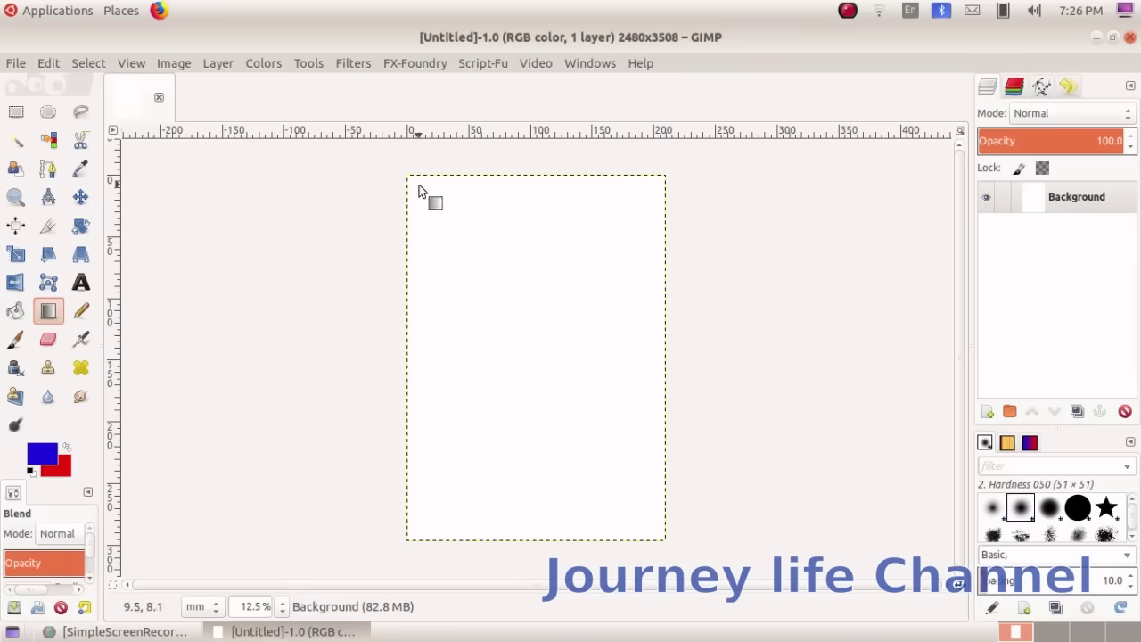
left_click_drag(419, 185, 650, 527)
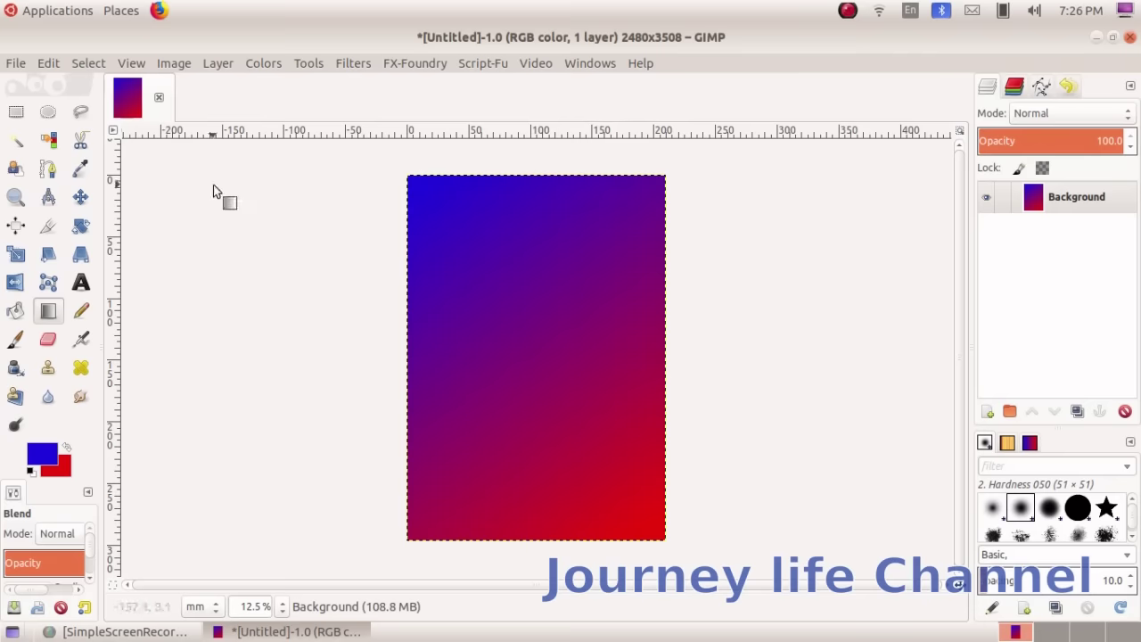
left_click(17, 64)
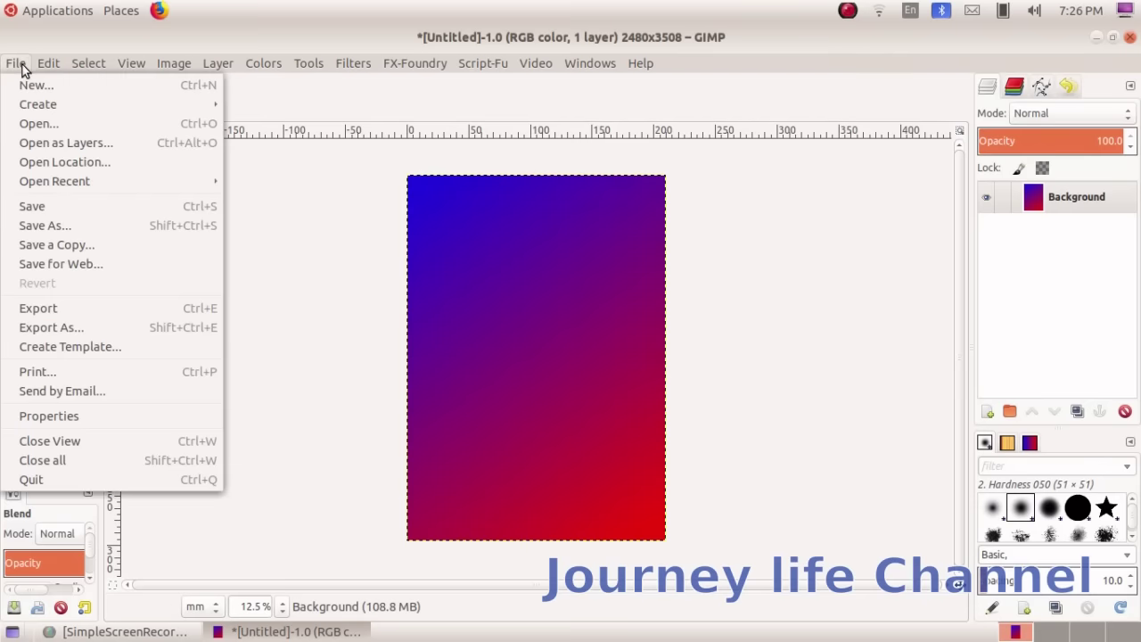
Save the image as Poster.xcf in the kite › 9A folder.
left_click(41, 210)
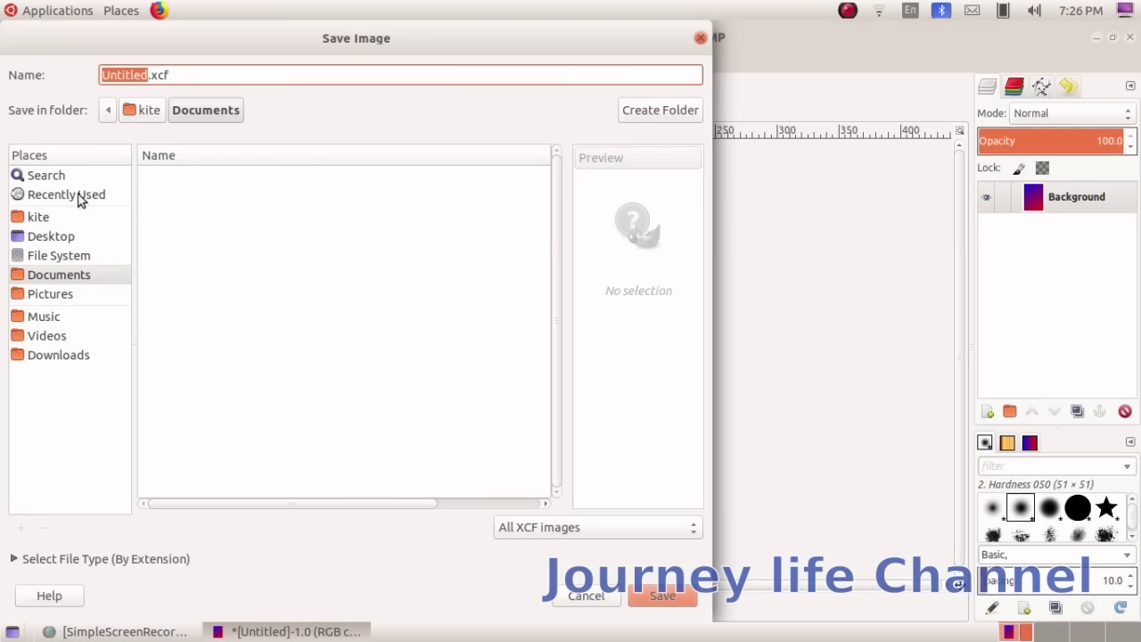
type("P")
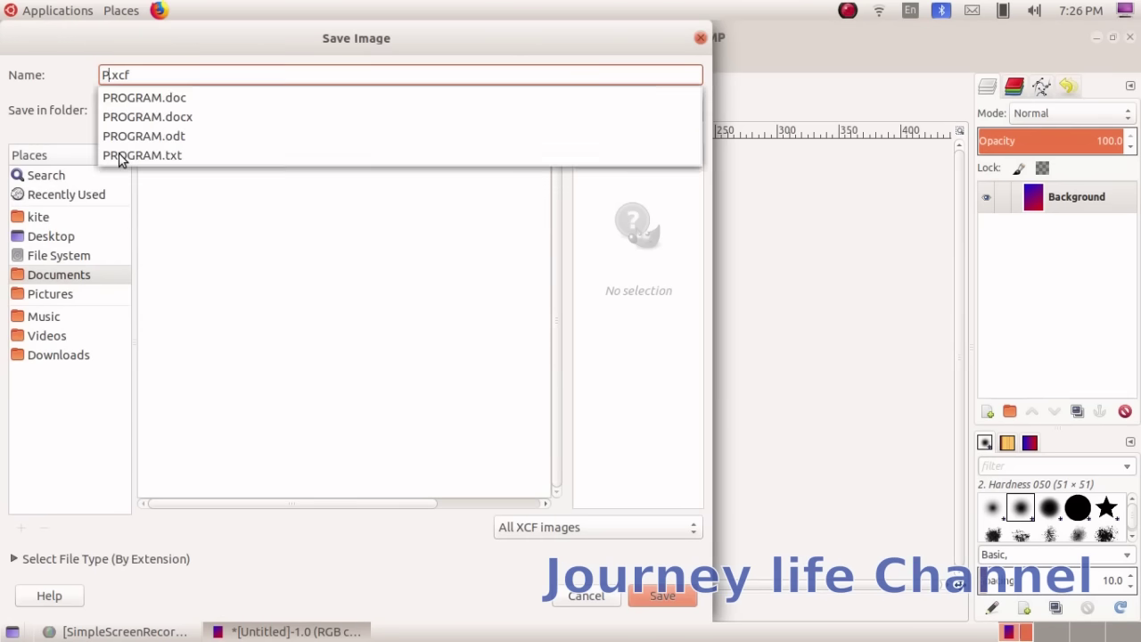
type("oste")
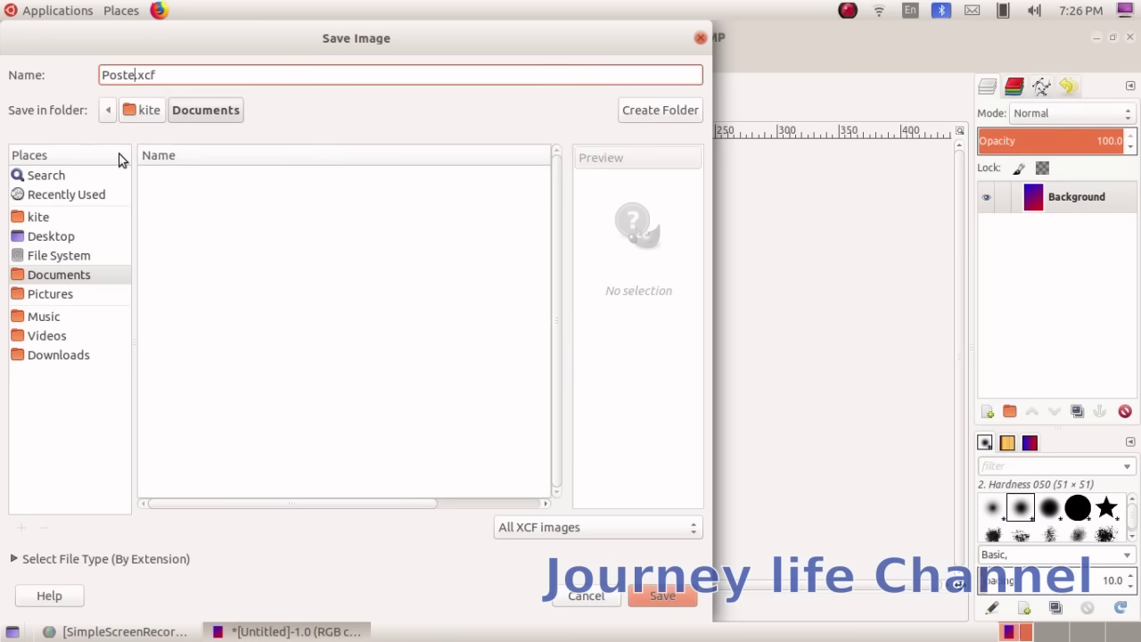
type("r")
left_click(150, 114)
double_click(173, 178)
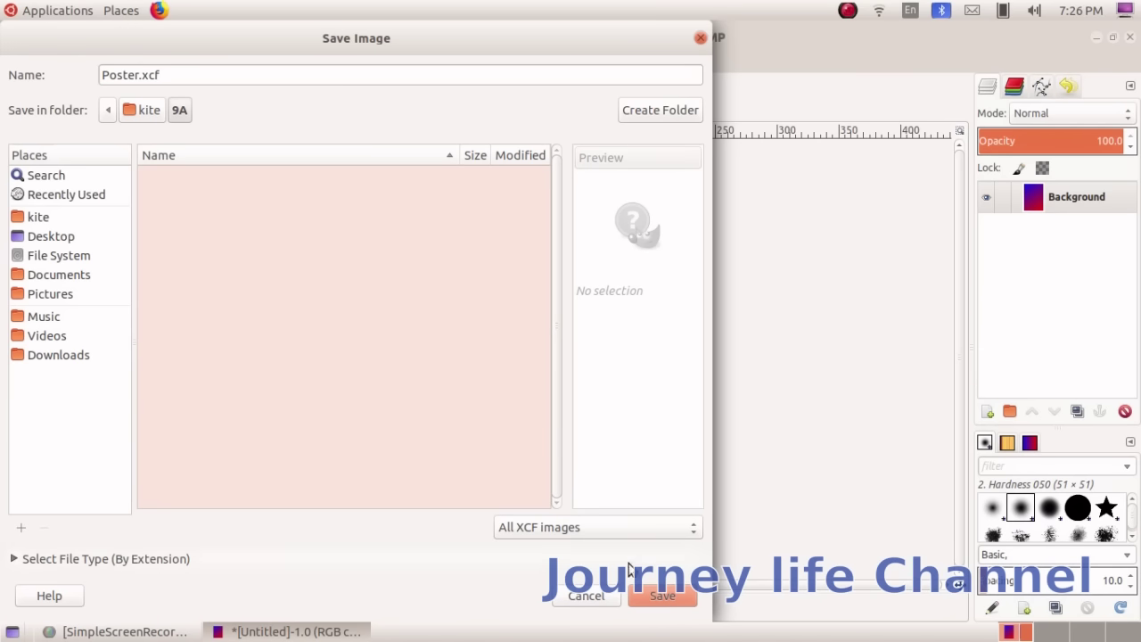
left_click(662, 605)
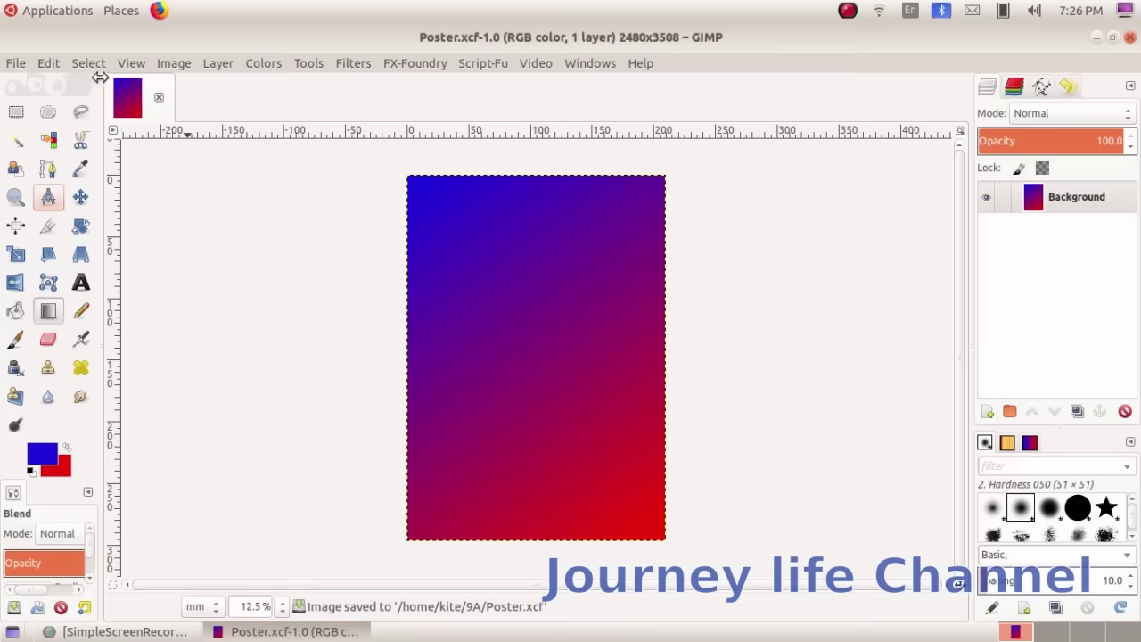
In Open Image, navigate kite › school resources › Standard_9 › images and select ILO_logo.png.
left_click(21, 64)
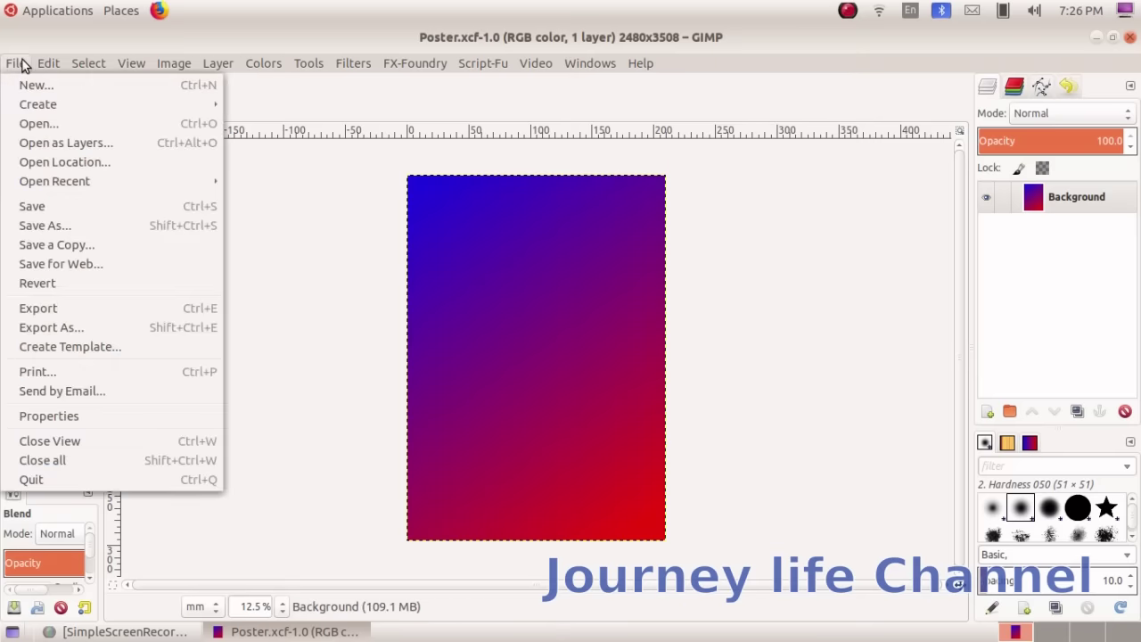
left_click(32, 123)
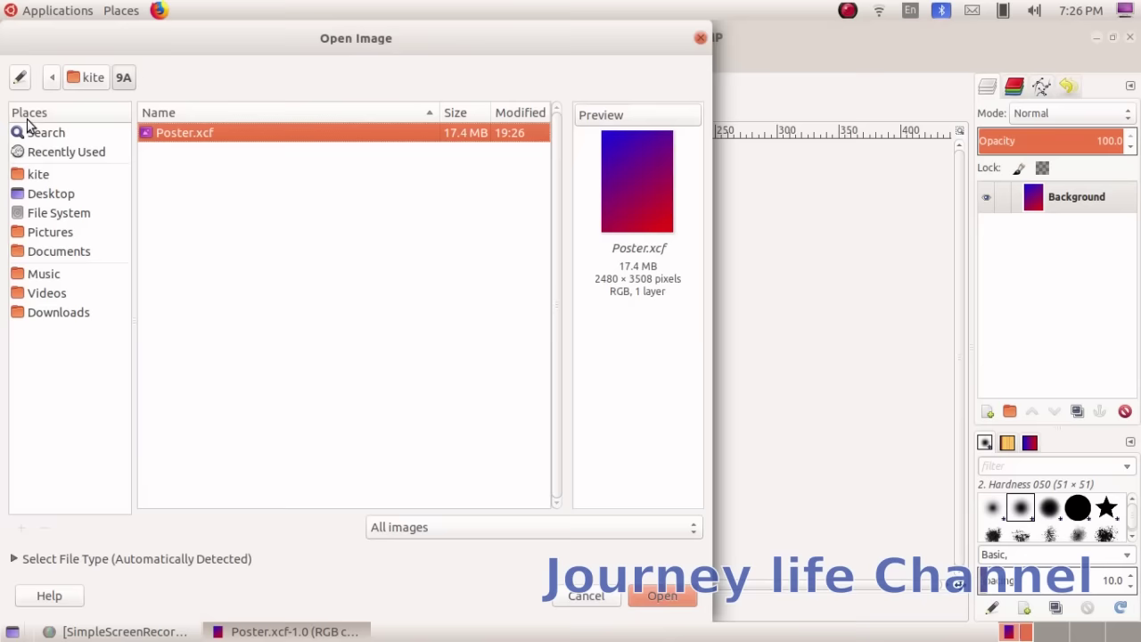
left_click(41, 176)
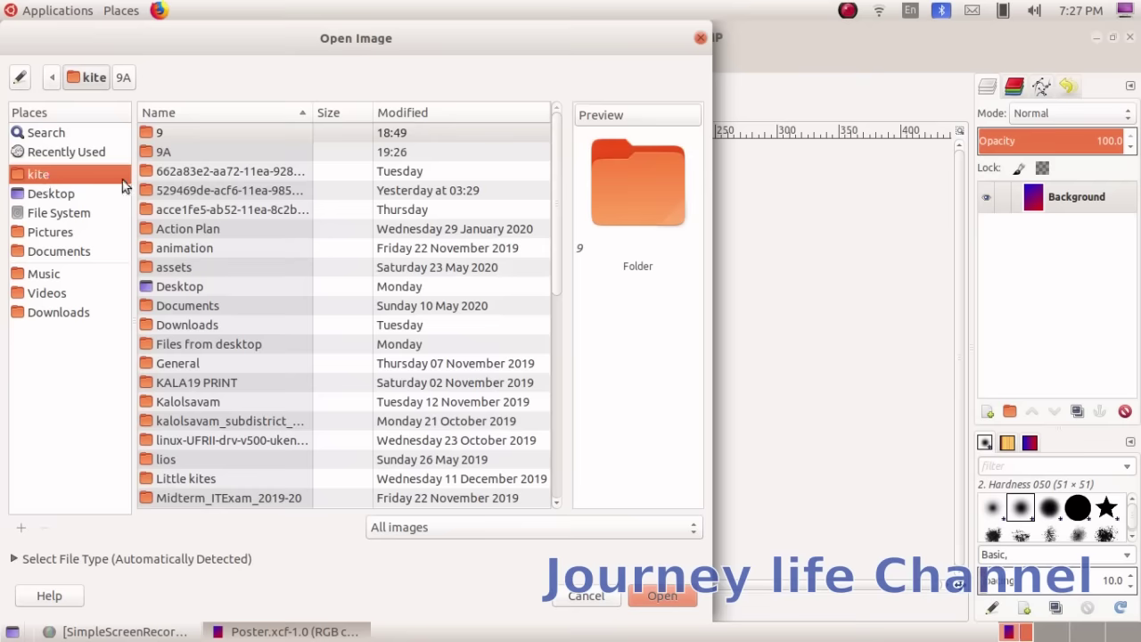
left_click(181, 132)
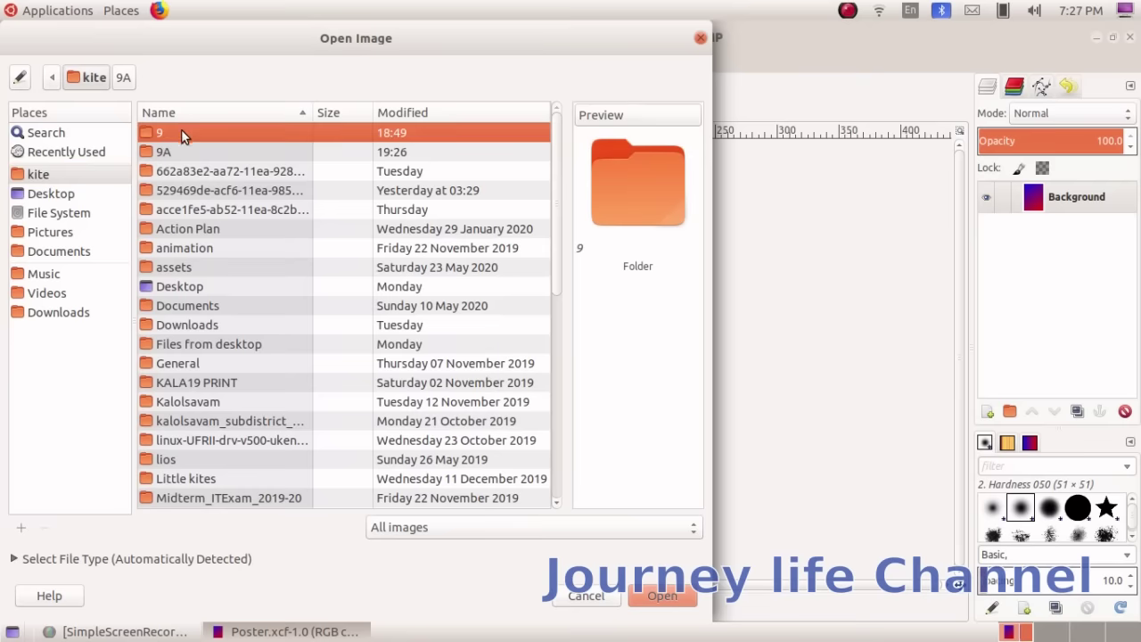
type("Sc")
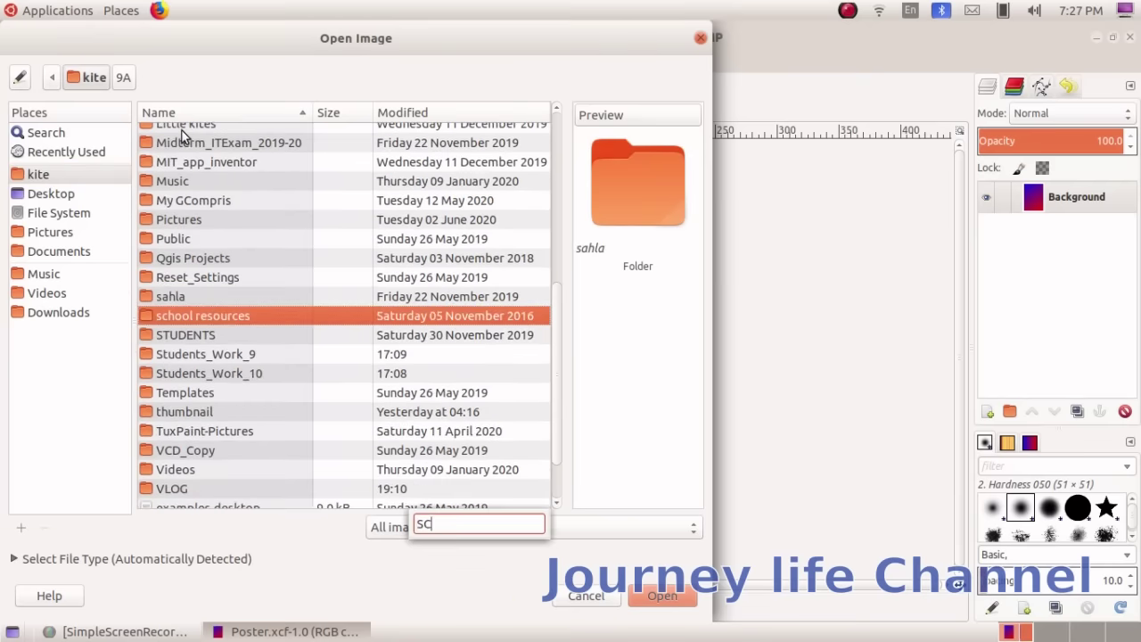
left_click(246, 316)
double_click(247, 313)
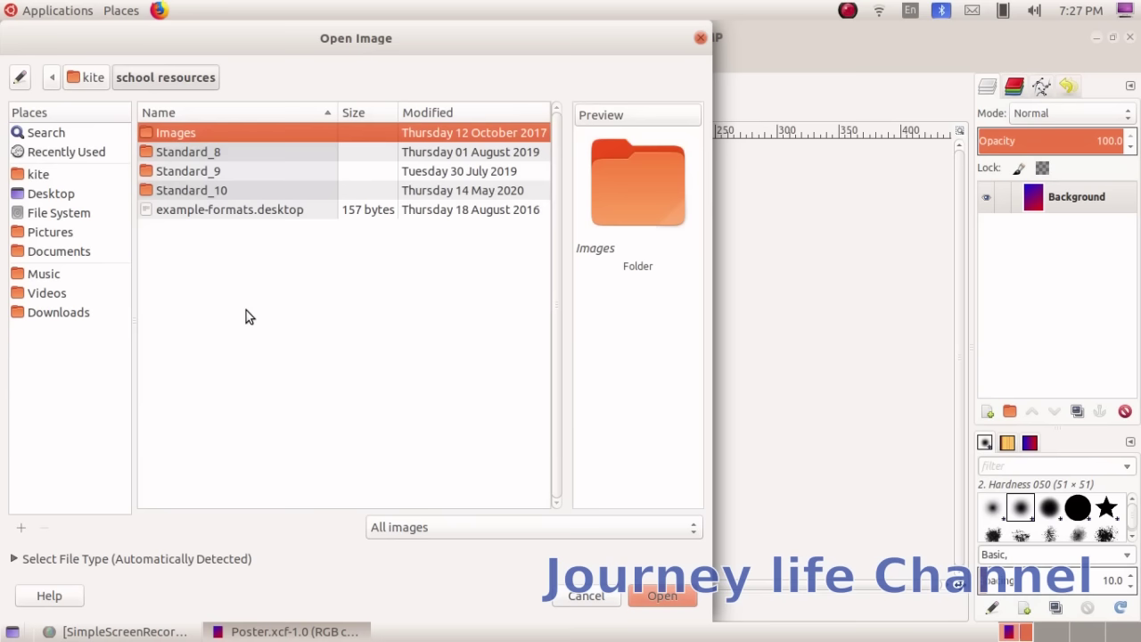
double_click(206, 171)
left_click(206, 171)
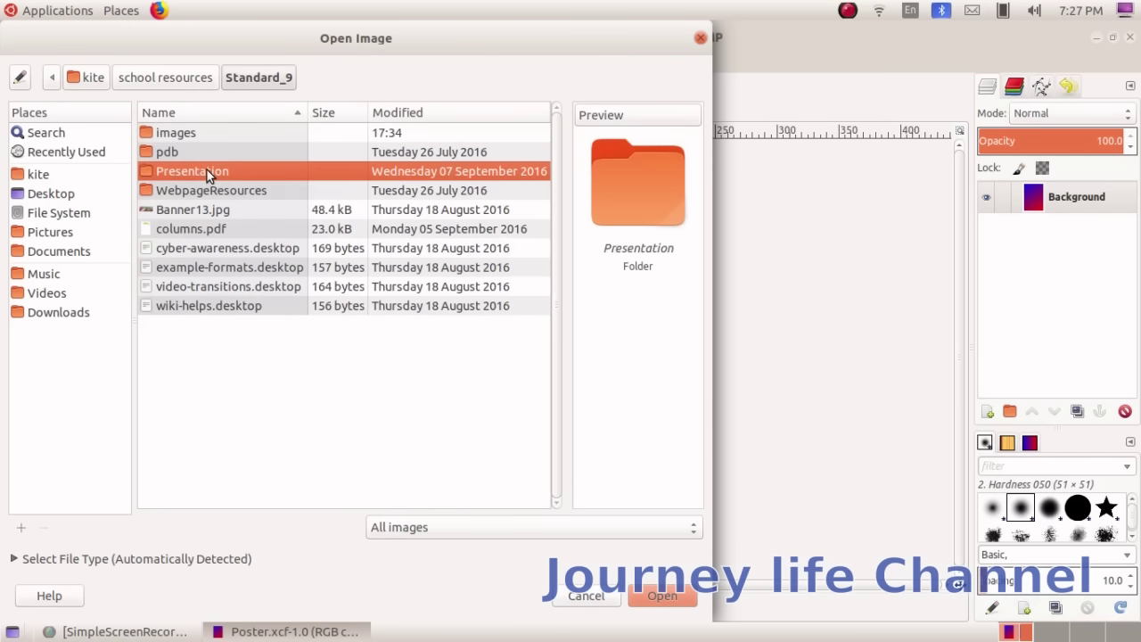
double_click(192, 140)
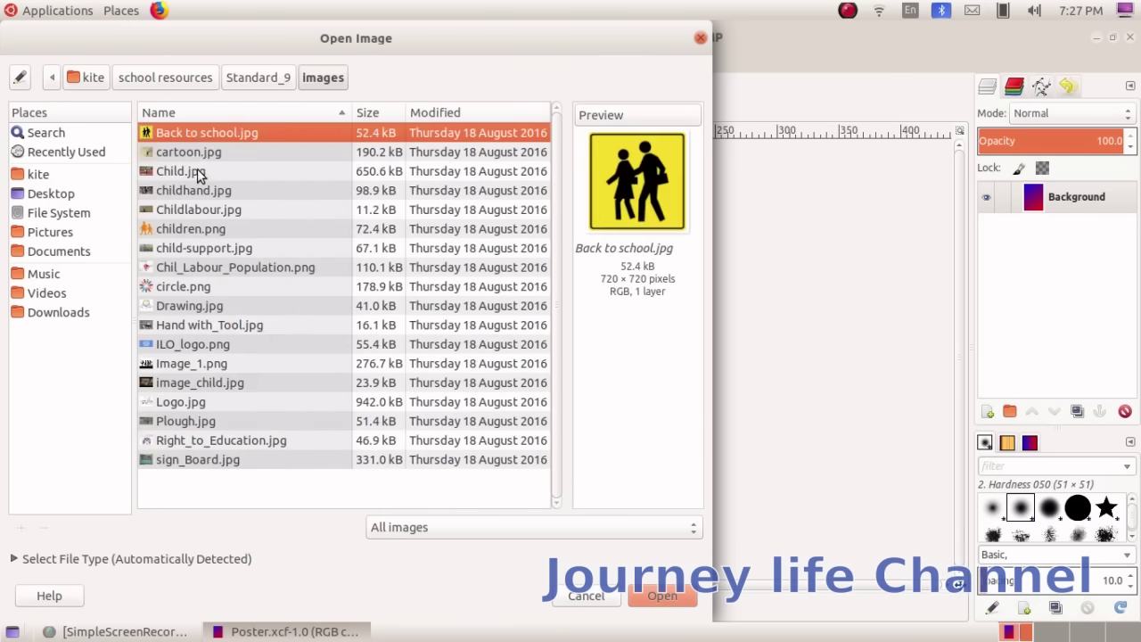
left_click(172, 352)
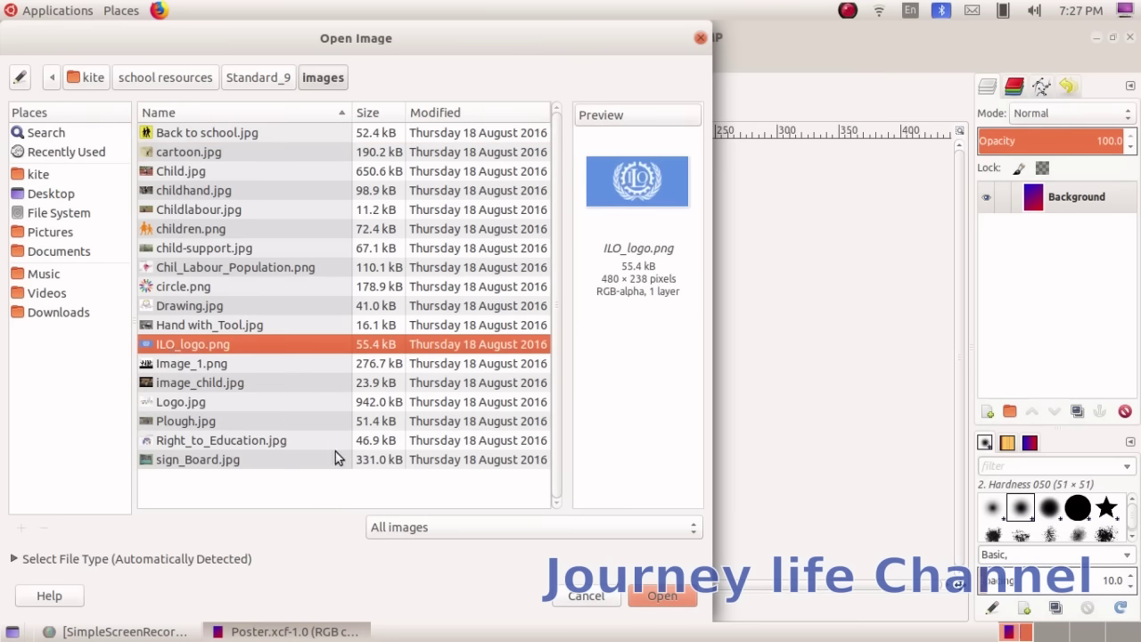
Open ILO_logo.png, pick its white emblem with Select by Color, and copy it.
left_click(652, 601)
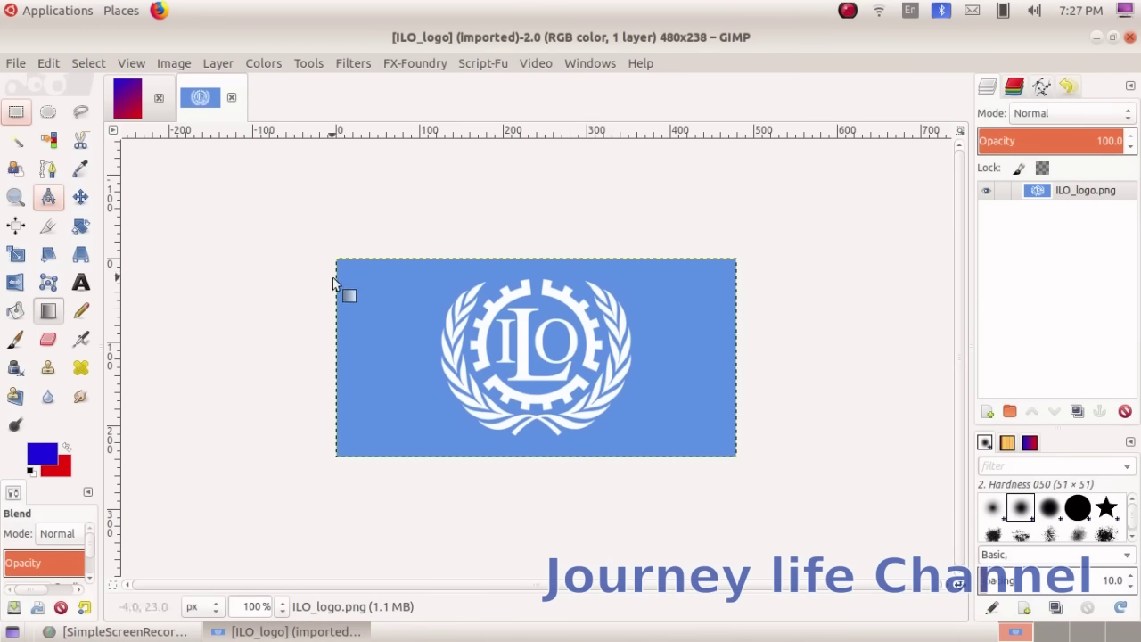
left_click(52, 149)
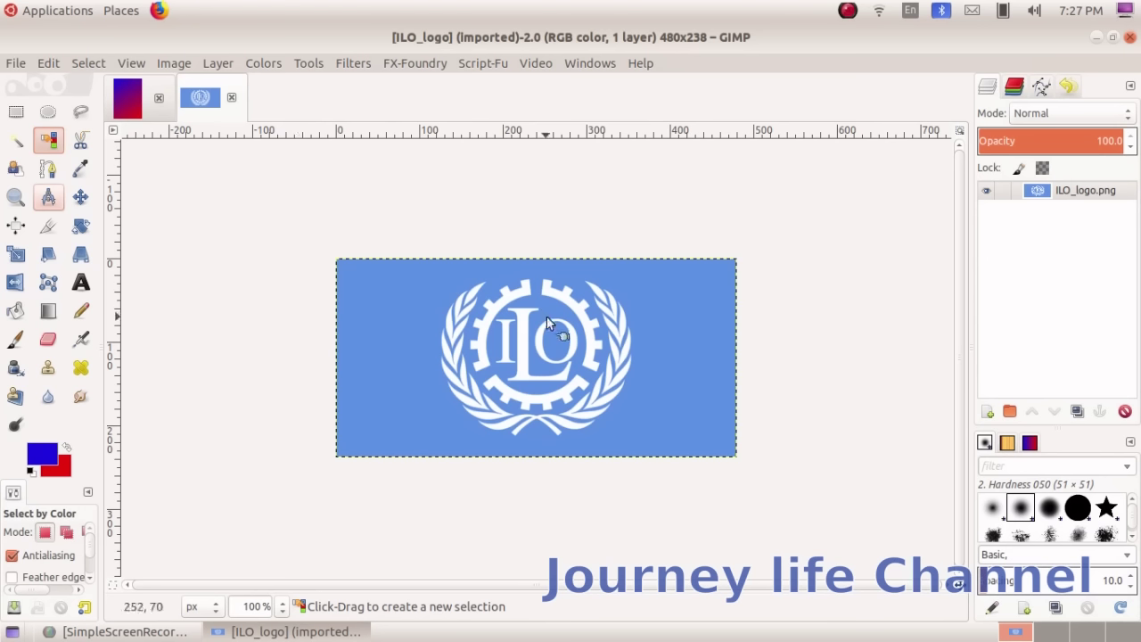
left_click(483, 327)
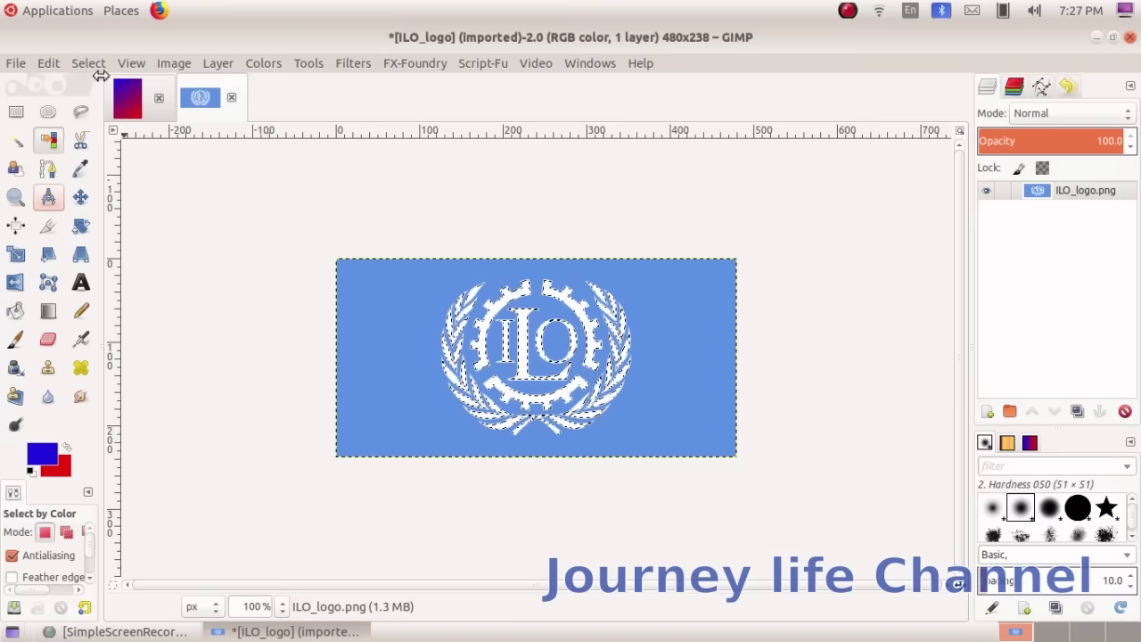
left_click(48, 66)
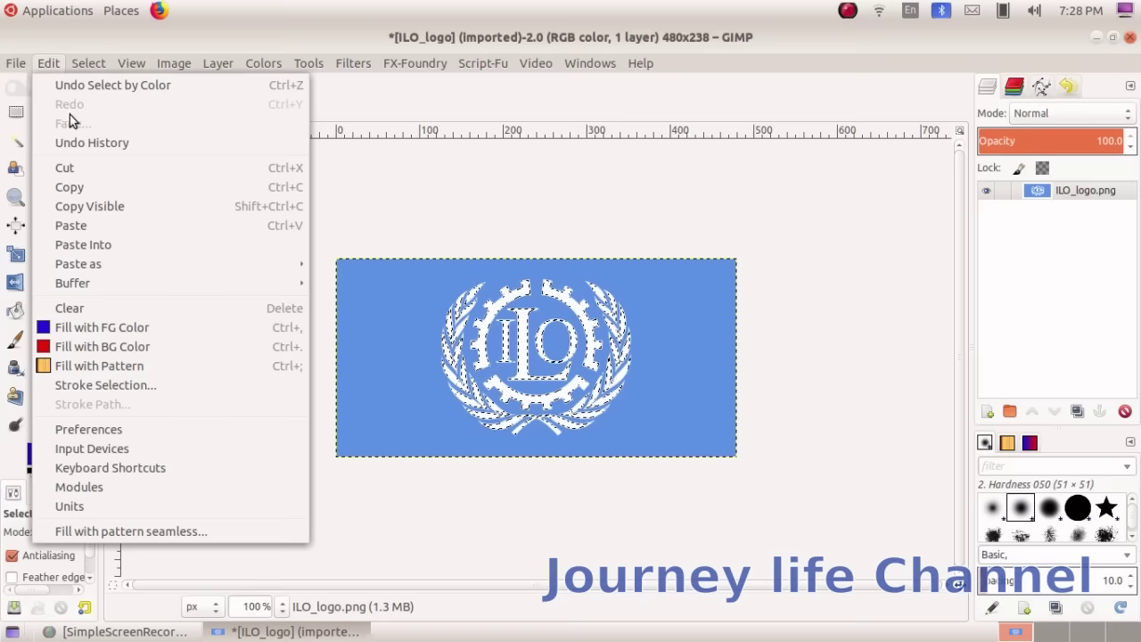
left_click(75, 190)
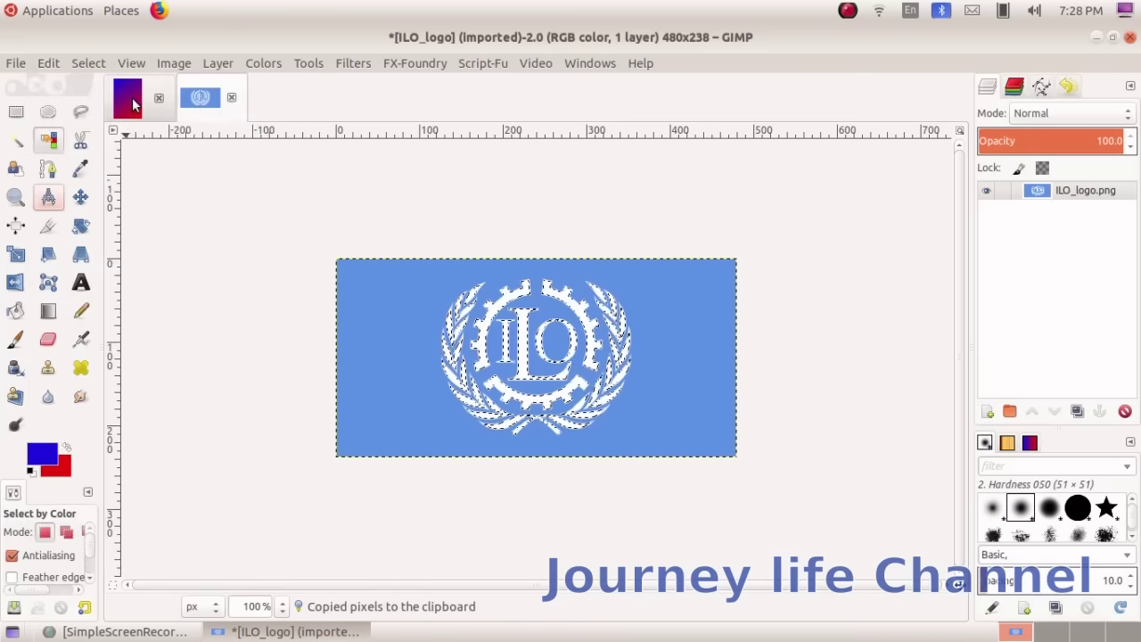
Paste the copied emblem into Poster.xcf and convert the floating selection to a new layer.
left_click(130, 98)
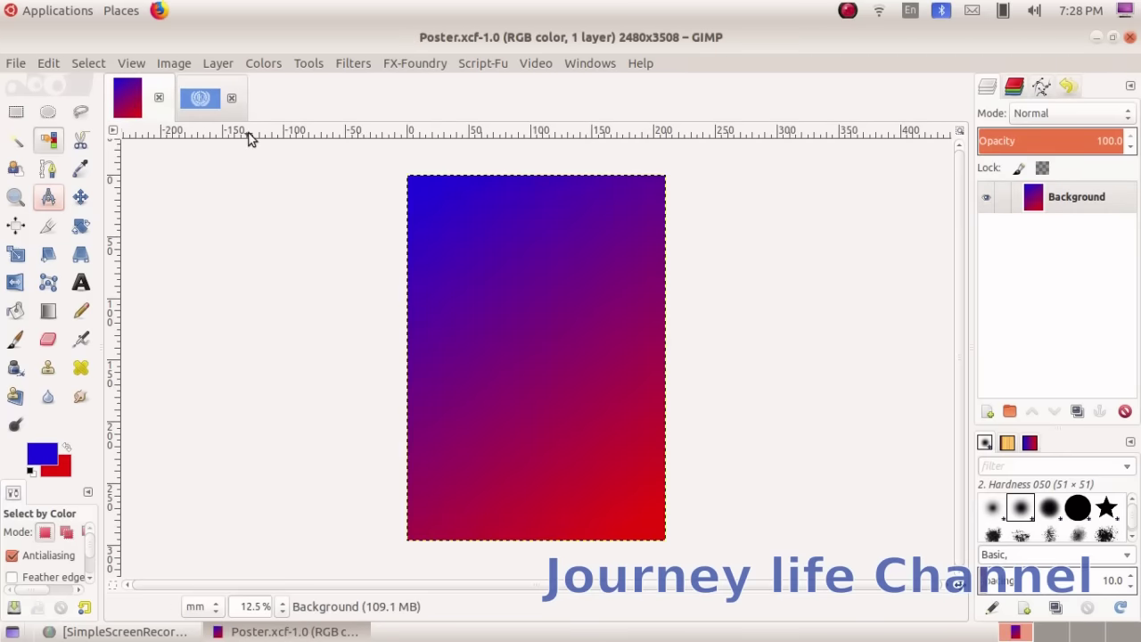
left_click(51, 63)
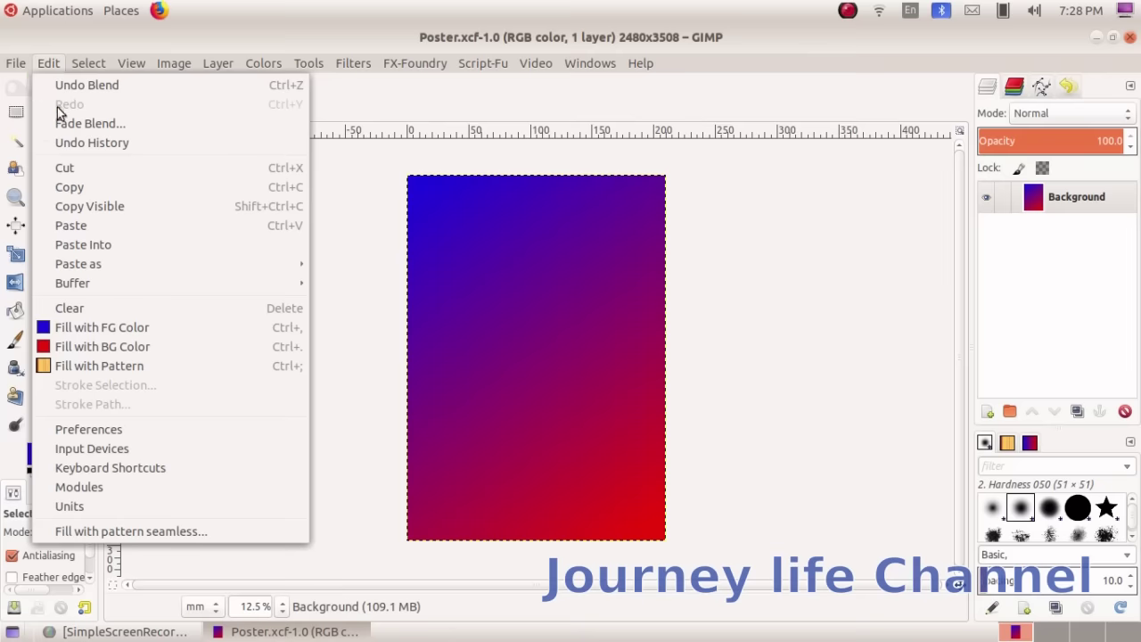
left_click(89, 227)
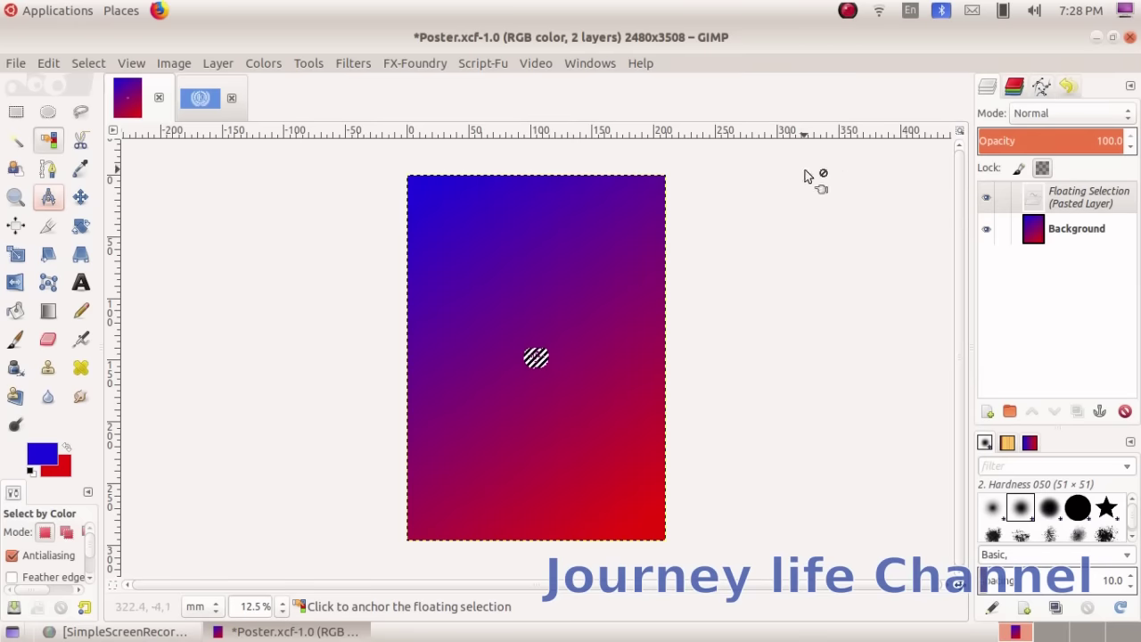
left_click(219, 63)
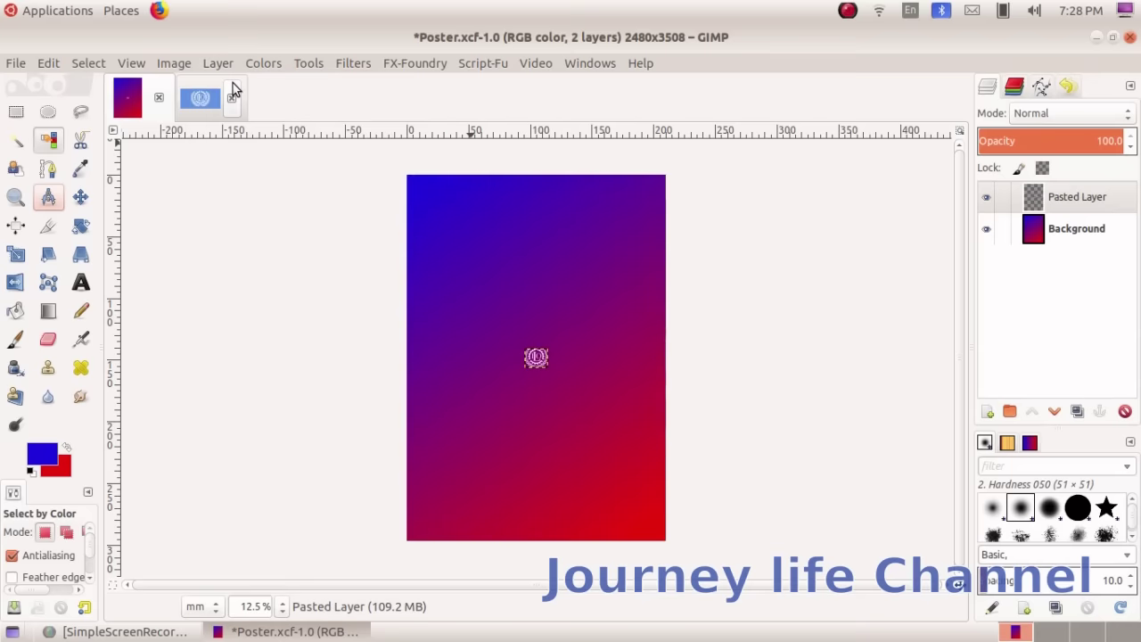
left_click(233, 85)
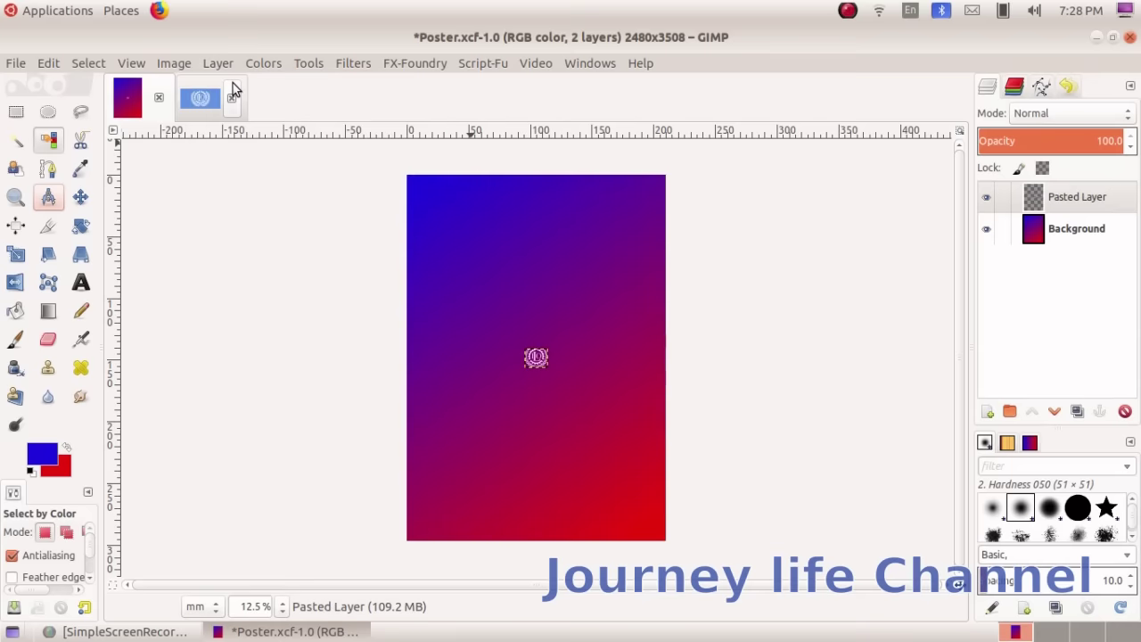
Rename Pasted Layer to 'Logo ILO' in the Layers panel.
left_click(1074, 196)
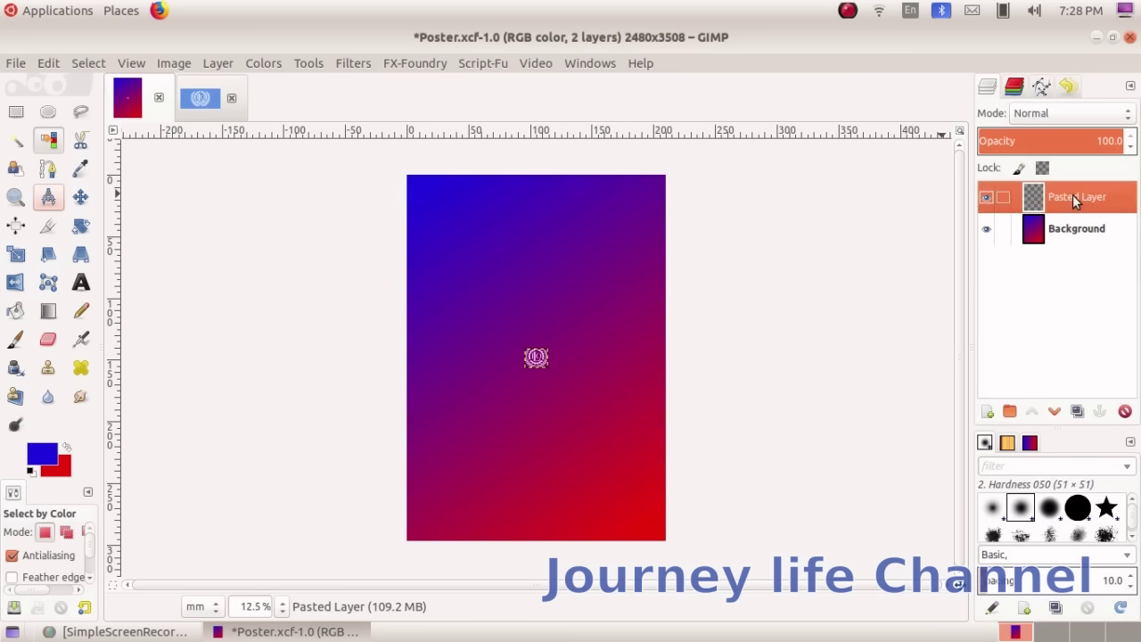
double_click(1074, 196)
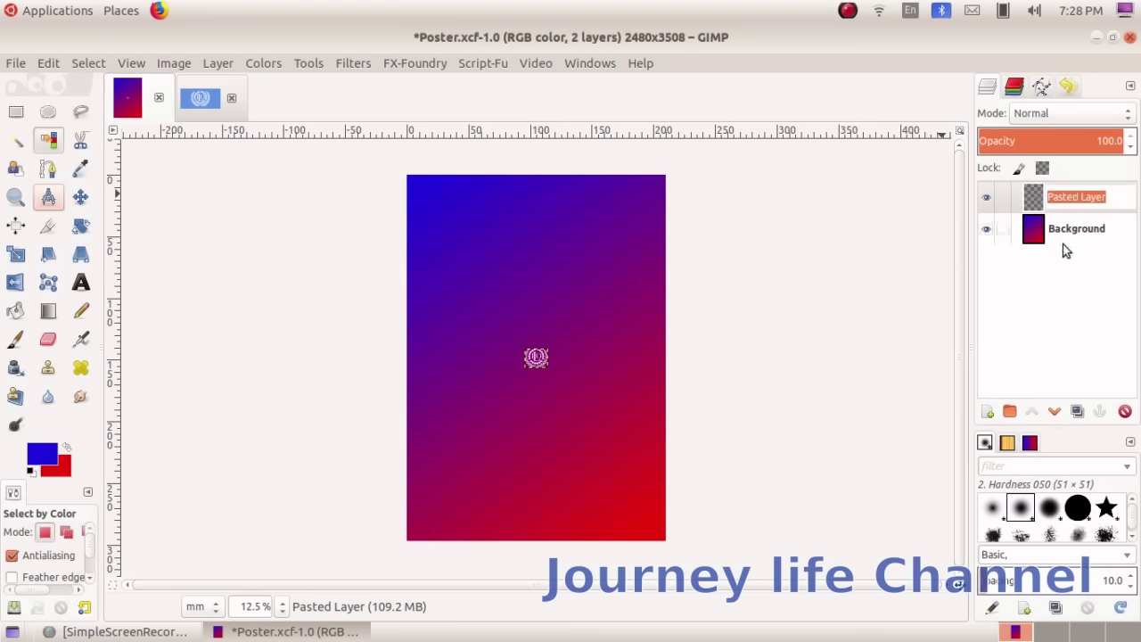
type("Logo ILO")
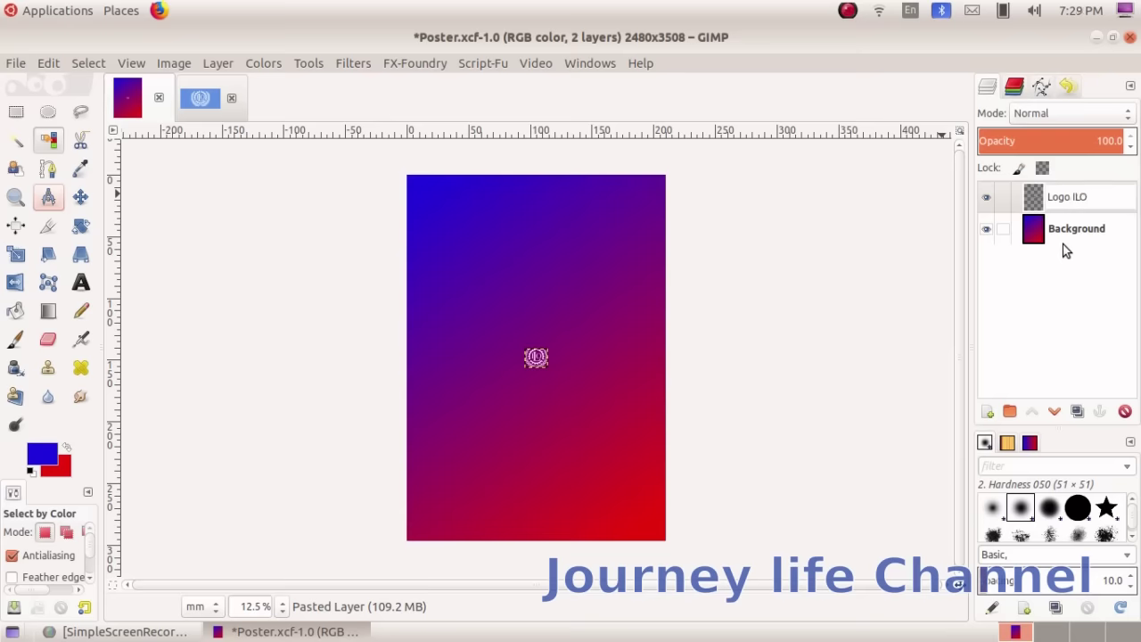
key("Return")
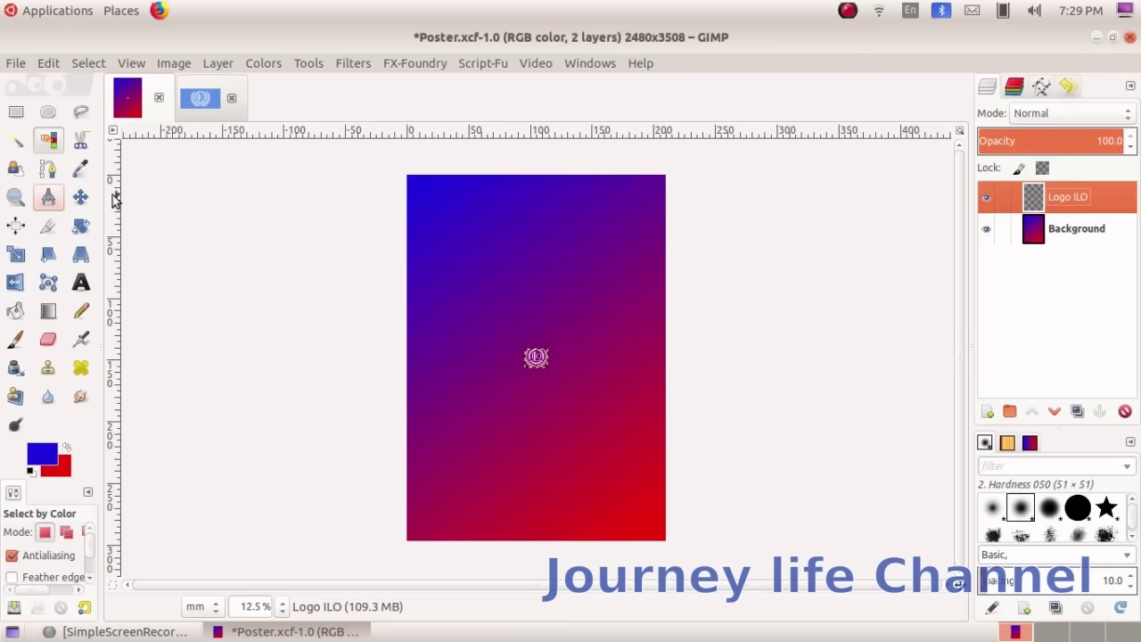
Drag the logo upward with the Move tool, undoing the accidental background shift.
left_click(82, 197)
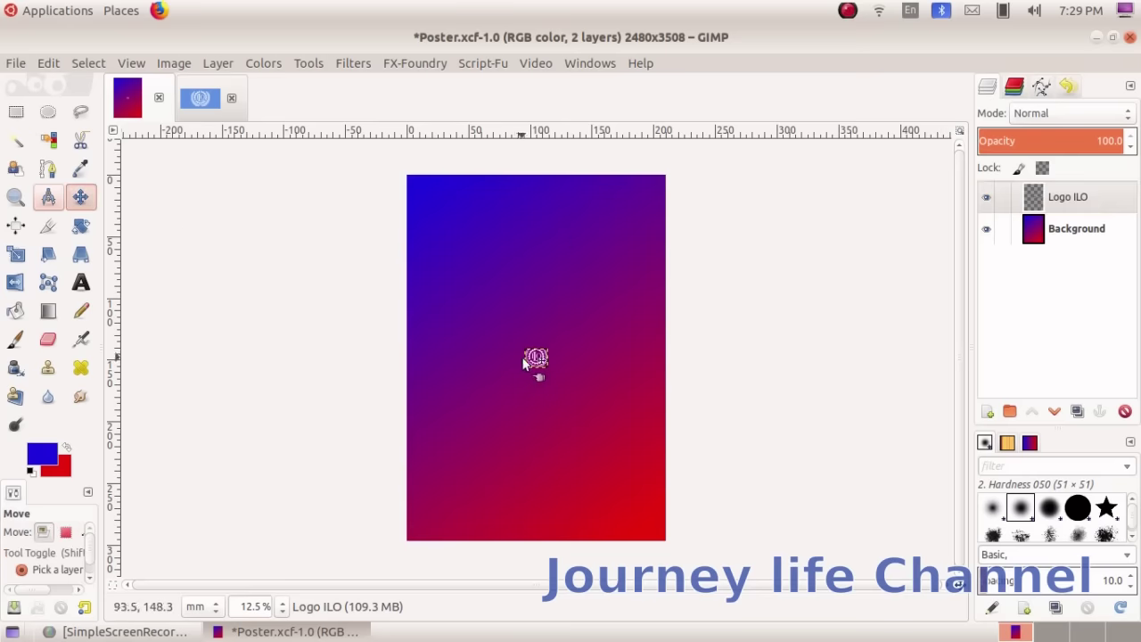
left_click_drag(531, 360, 523, 274)
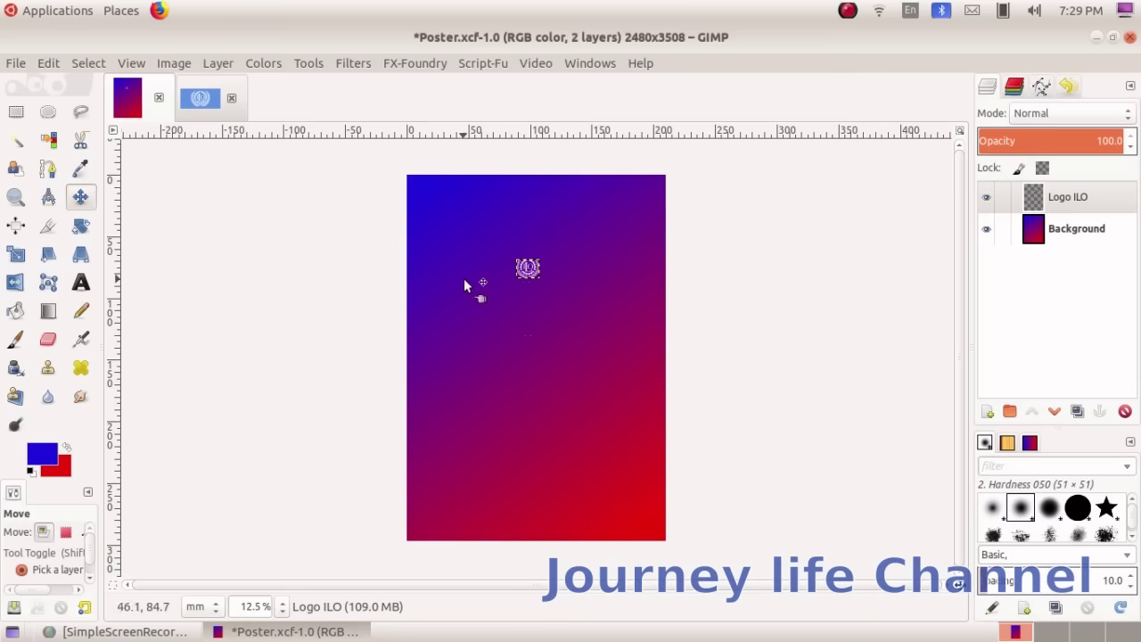
left_click_drag(527, 267, 531, 264)
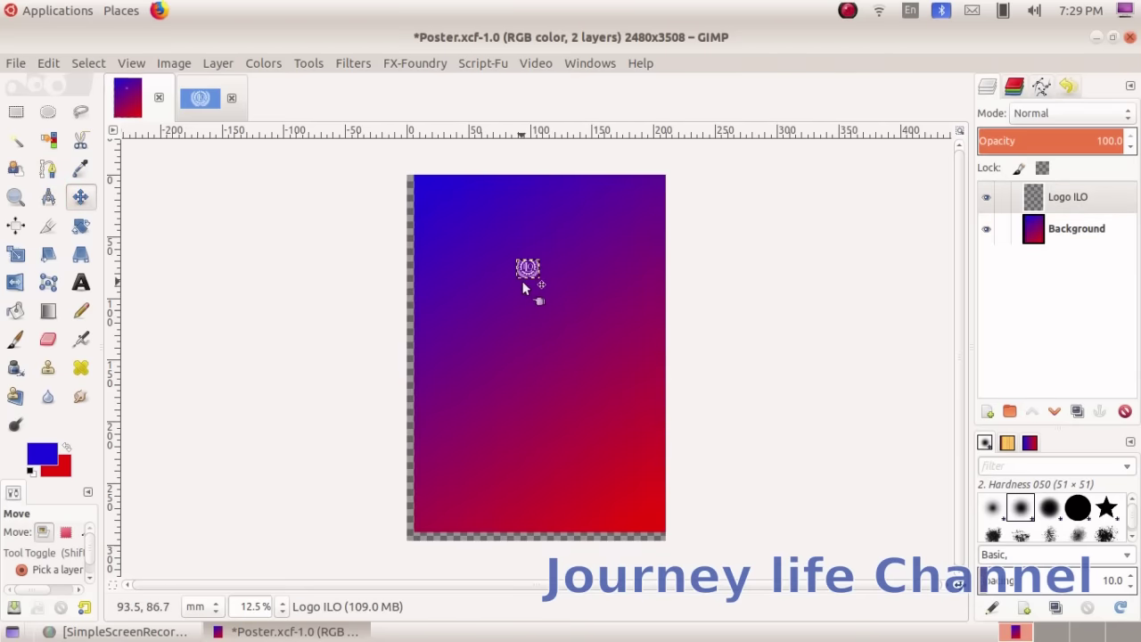
key("ctrl+z")
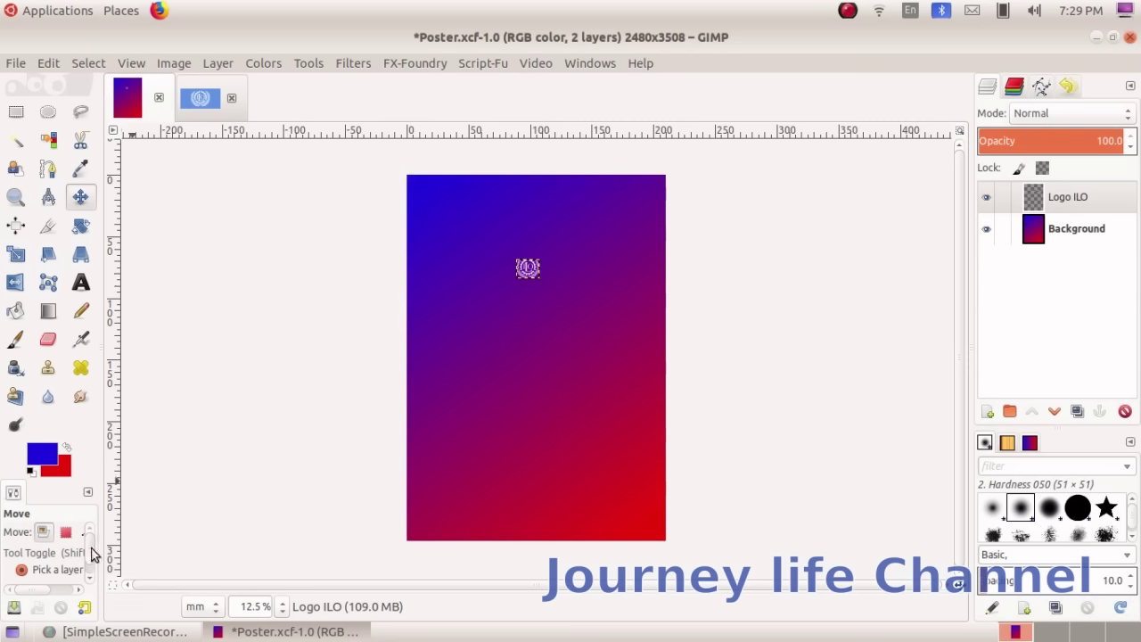
Set the Move tool to move the active layer, then centre the logo near the top.
scroll(91, 554, "down", 1)
left_click(42, 574)
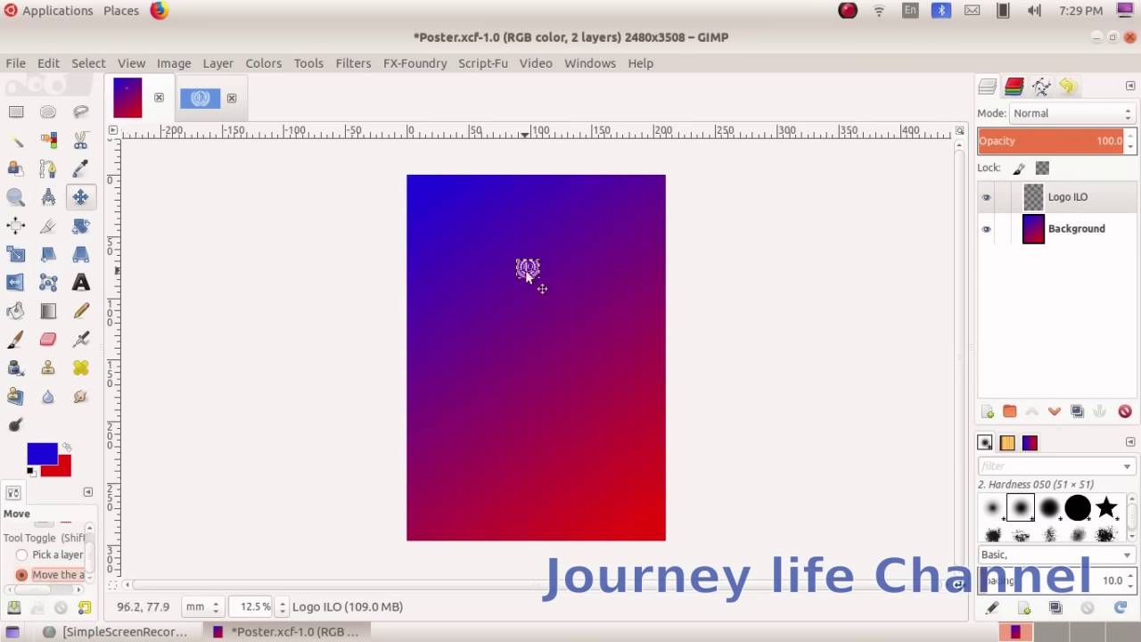
mouse_move(526, 270)
left_mouse_down()
mouse_move(533, 298)
mouse_move(537, 265)
mouse_move(543, 277)
mouse_move(532, 290)
left_mouse_up()
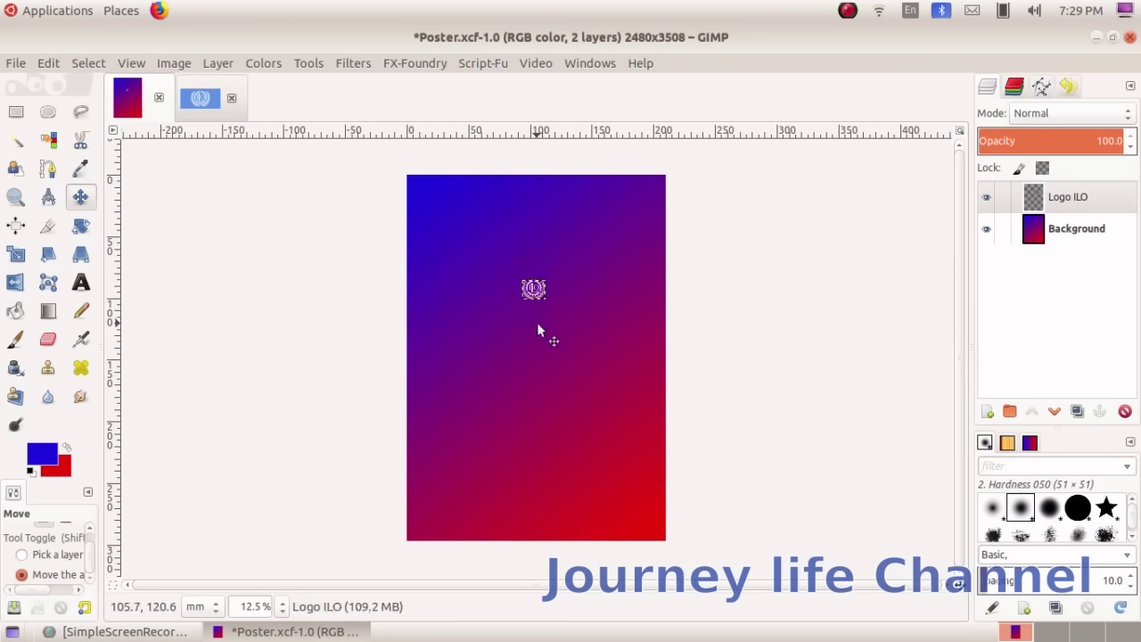
left_click_drag(527, 286, 535, 288)
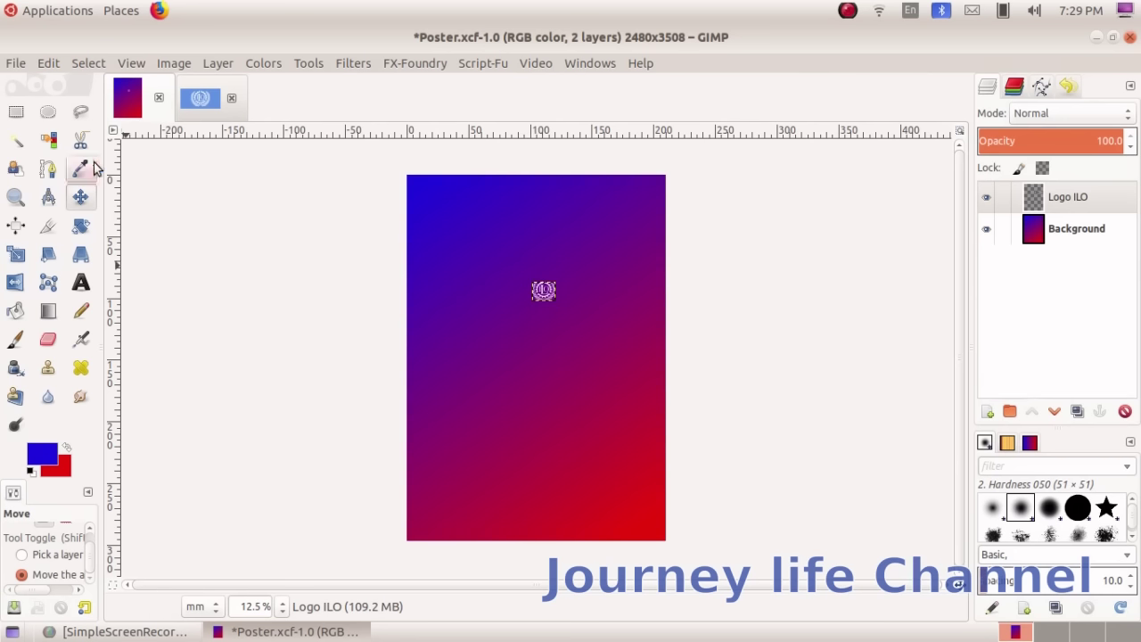
Scale the Logo ILO layer up to 658×393 pixels (55.71×33.27 mm).
left_click(15, 256)
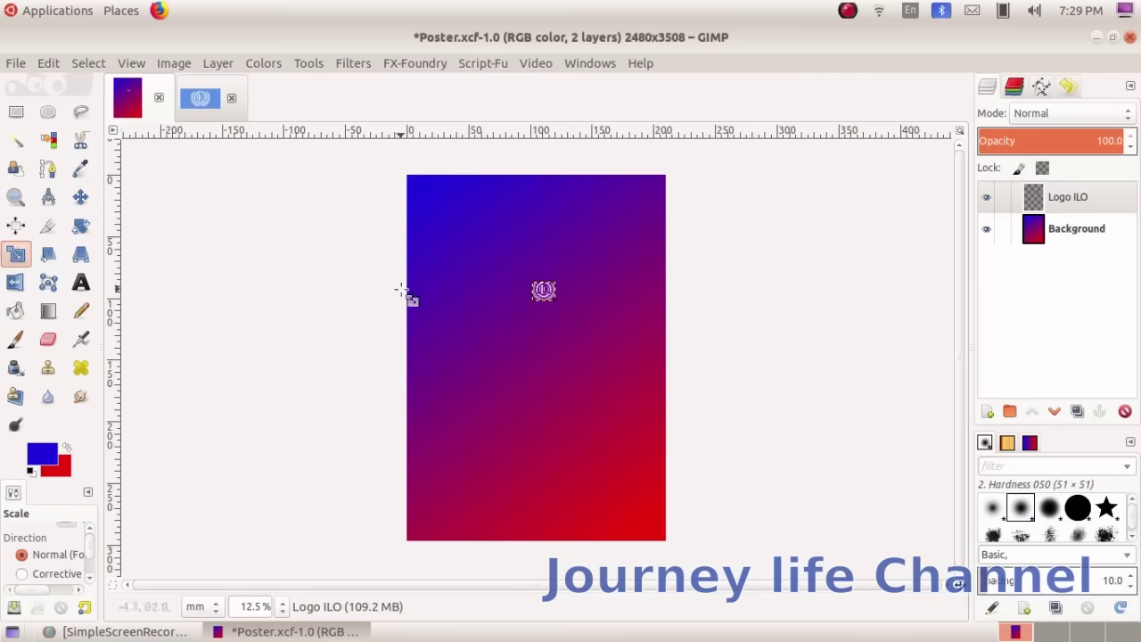
left_click(541, 292)
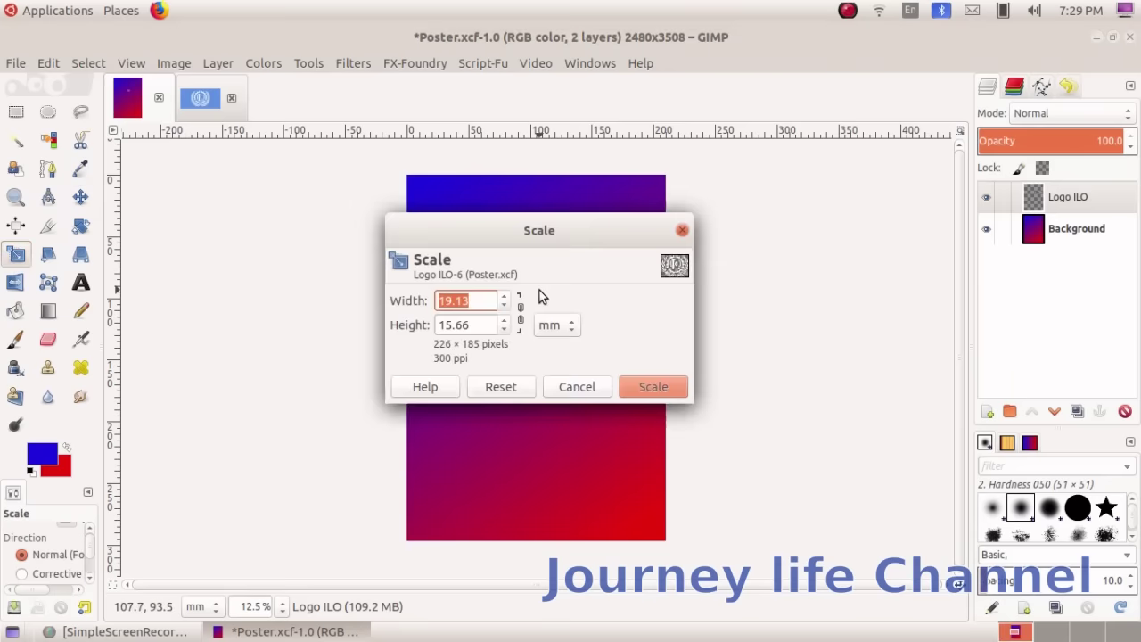
left_click_drag(558, 237, 583, 374)
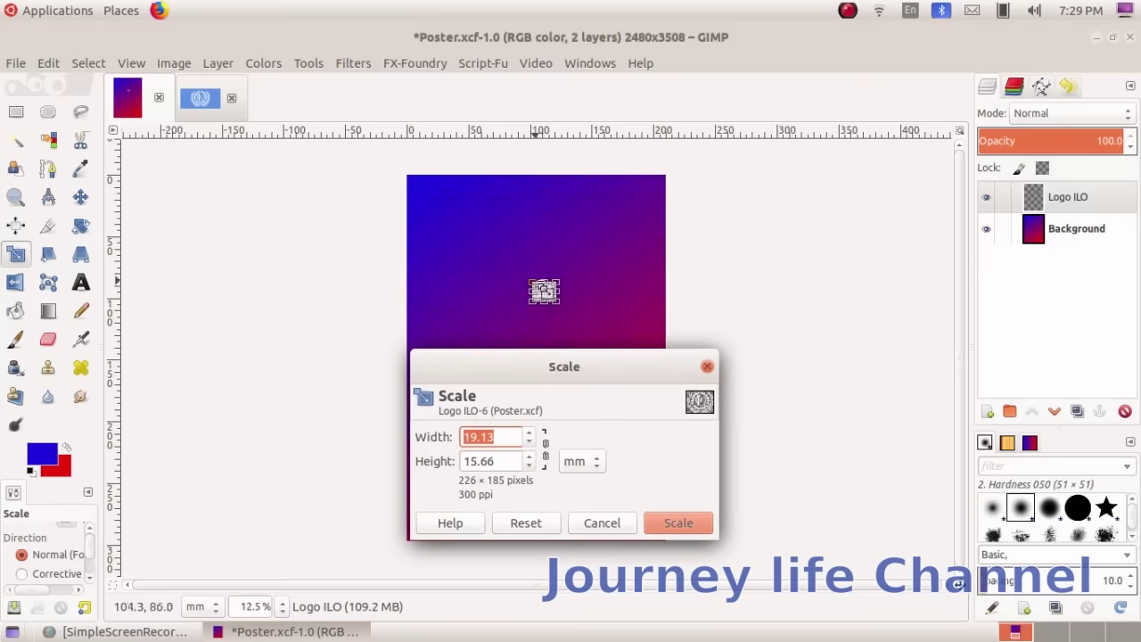
left_click_drag(536, 283, 506, 267)
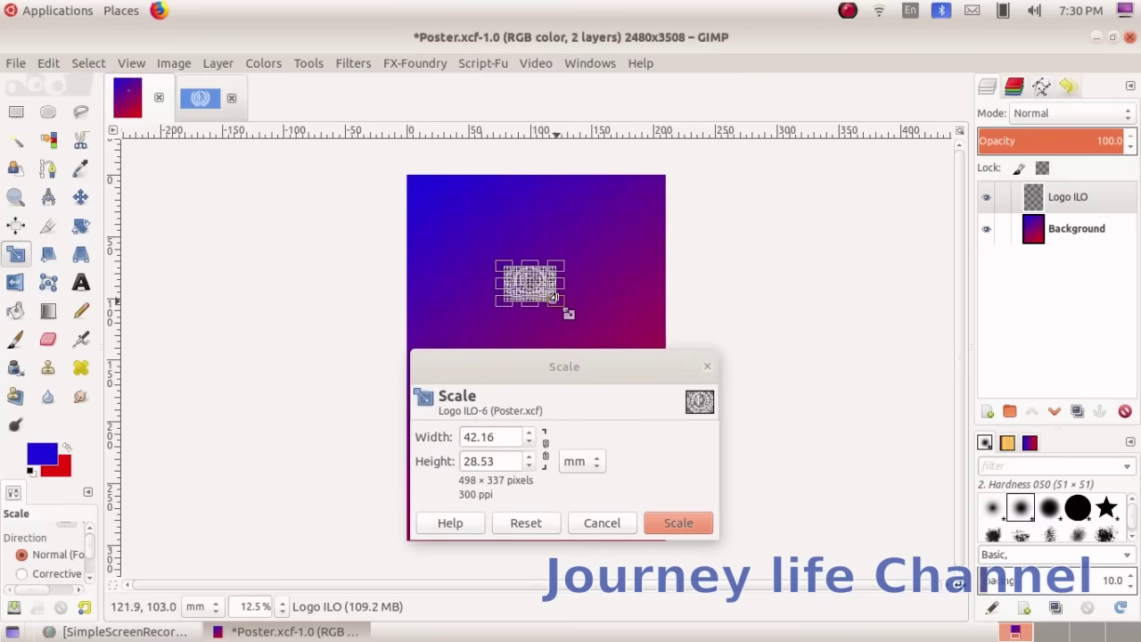
mouse_move(565, 309)
left_mouse_down()
mouse_move(577, 315)
mouse_move(569, 304)
left_mouse_up()
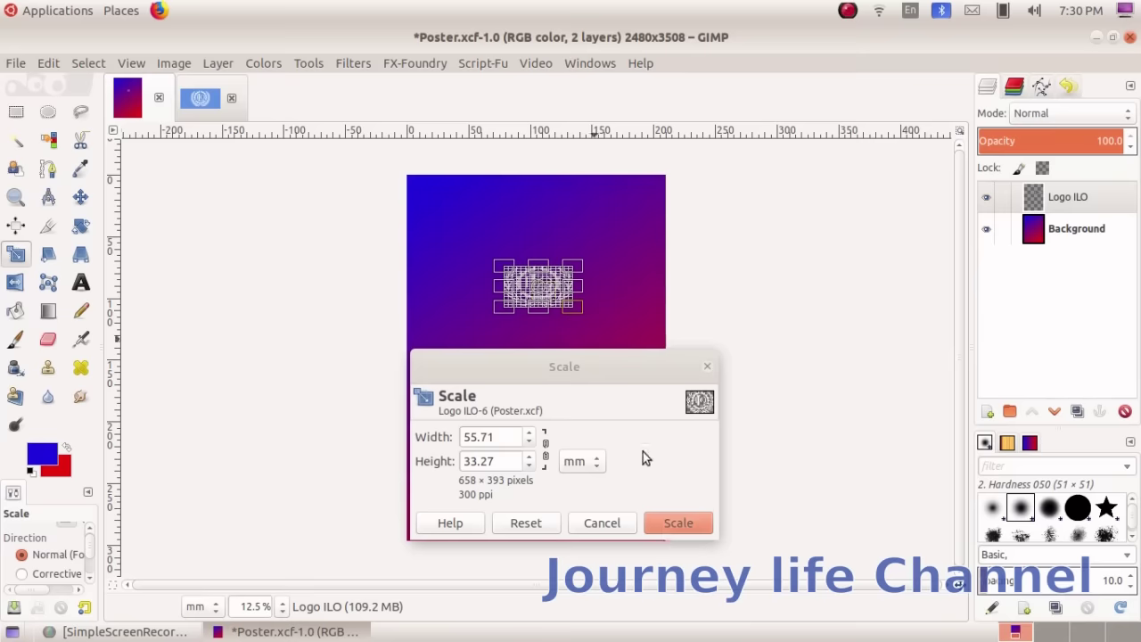
left_click(676, 525)
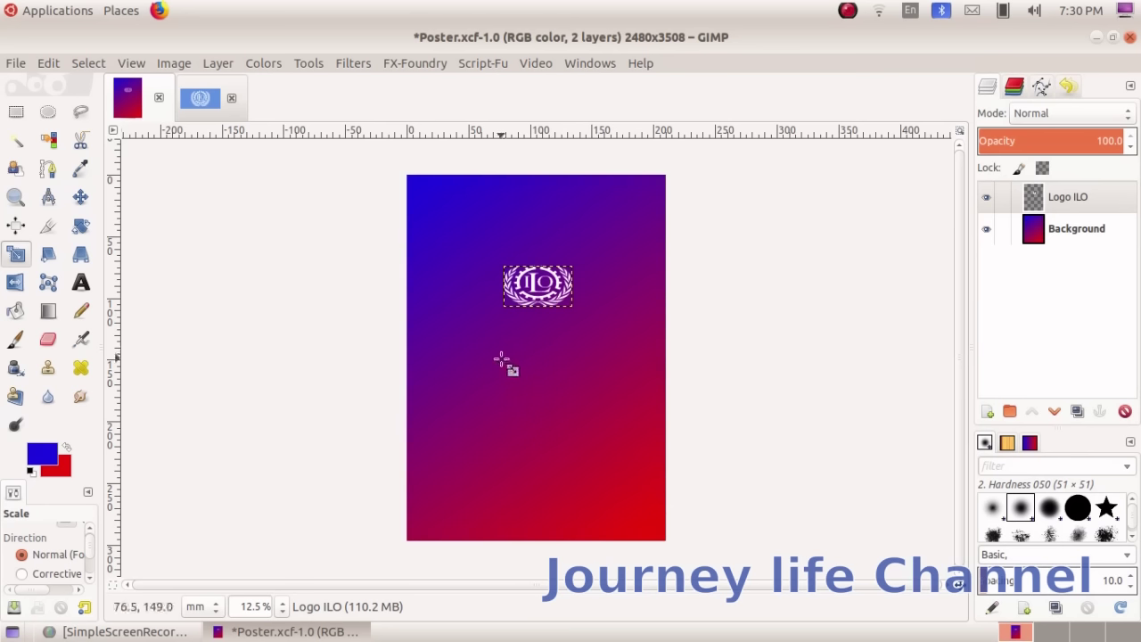
Save the gradient poster with its enlarged ILO logo as Poster.xcf in the 9A folder.
left_click(16, 65)
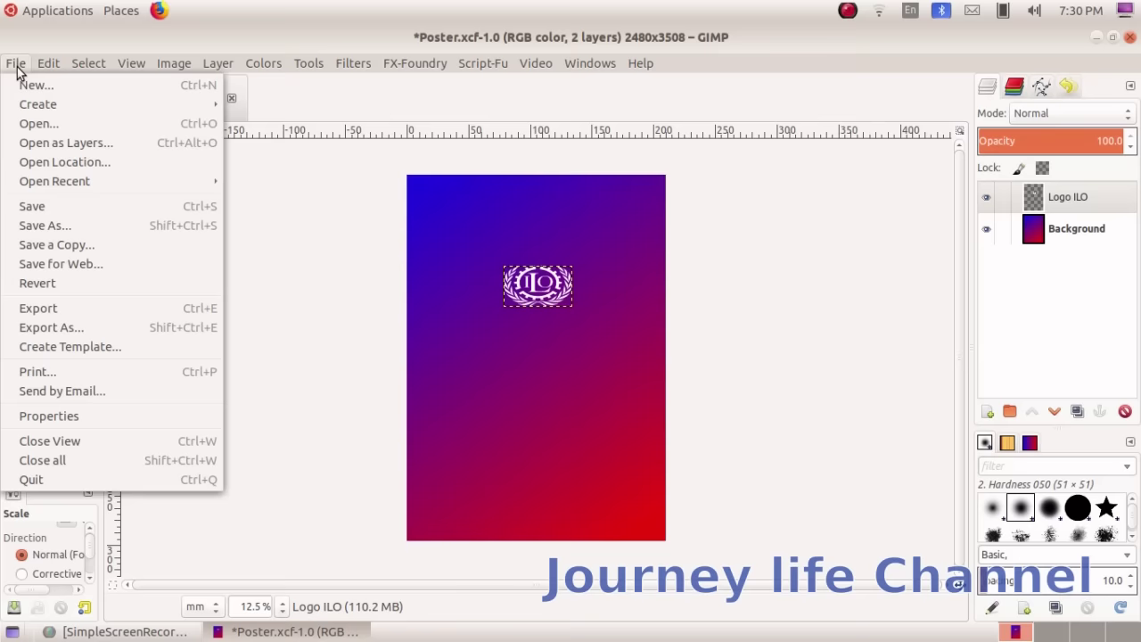
left_click(32, 205)
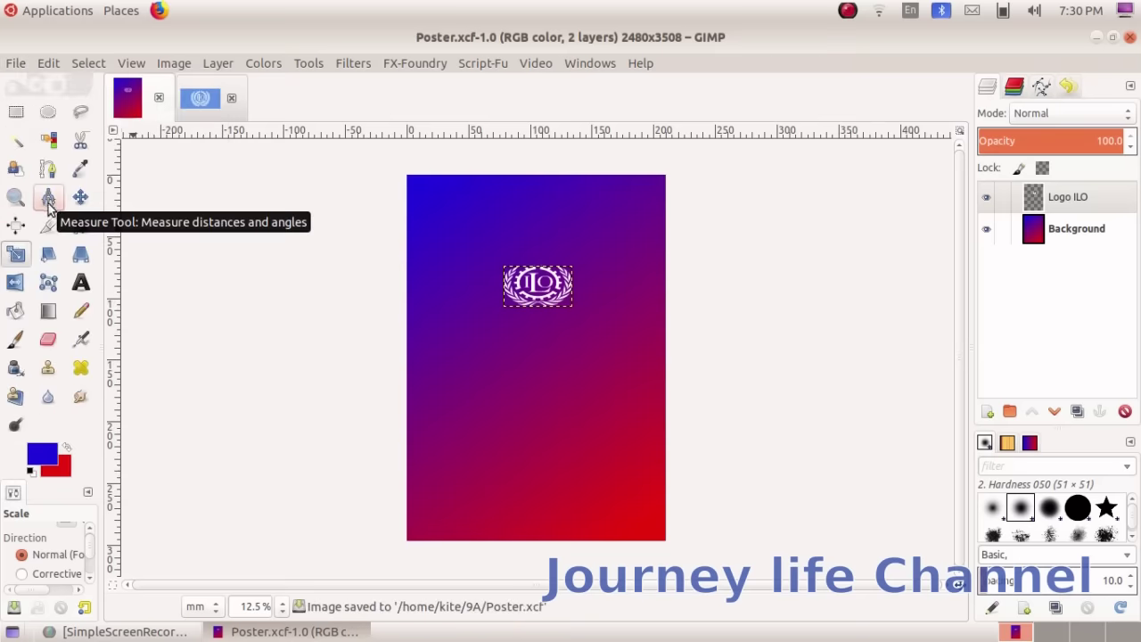